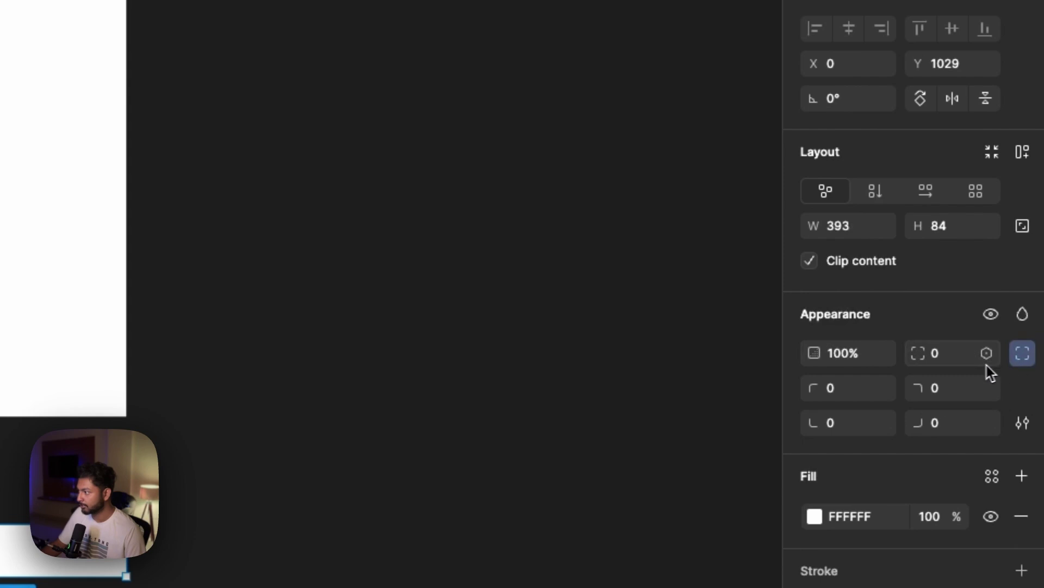
# Step: Set the top-left and top-right corner radii of the 393 × 84 frame to 20
pyautogui.doubleClick(846, 390)
pyautogui.write('20')
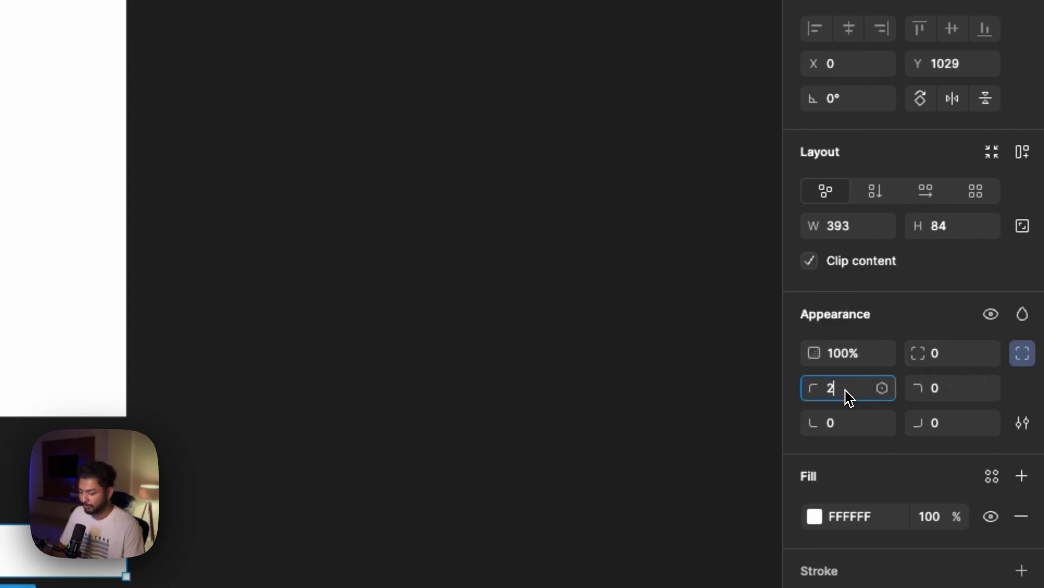
pyautogui.press('Return')
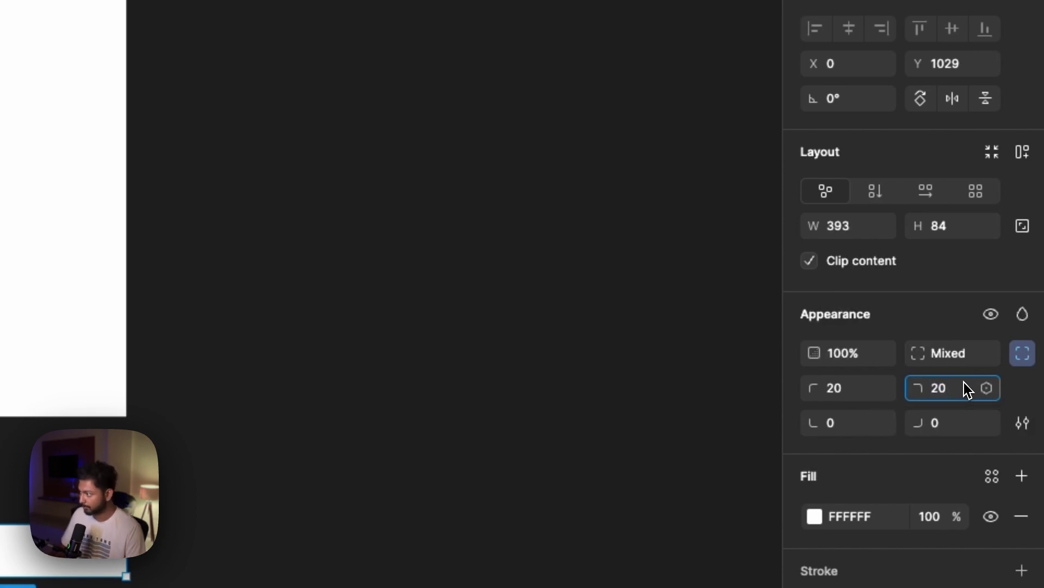
pyautogui.click(964, 389)
pyautogui.write('20')
pyautogui.press('Return')
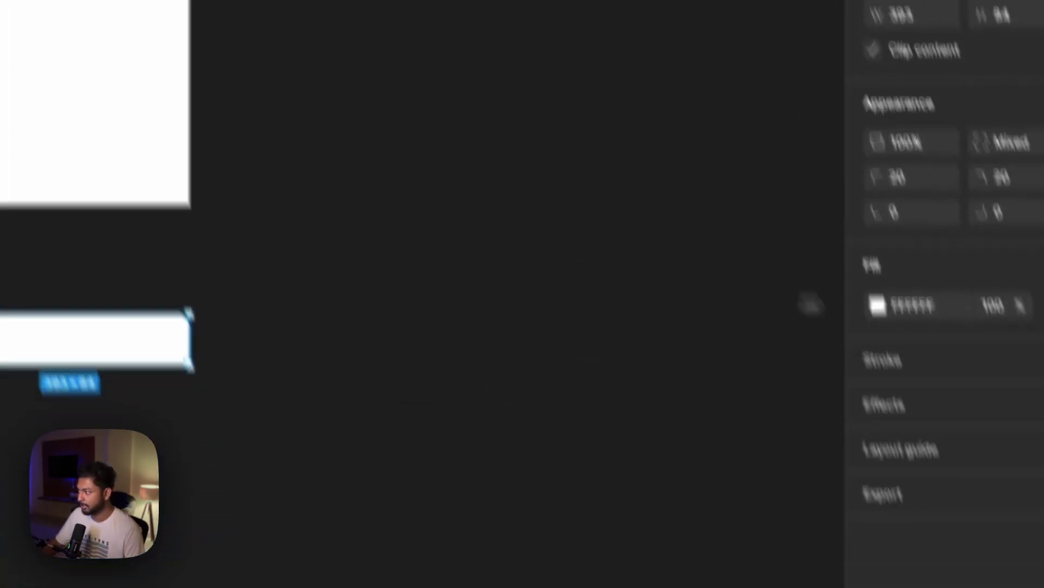
# Step: Change the frame's fill colour to black, 000000
pyautogui.click(878, 306)
pyautogui.moveTo(594, 380); pyautogui.dragTo(520, 389)
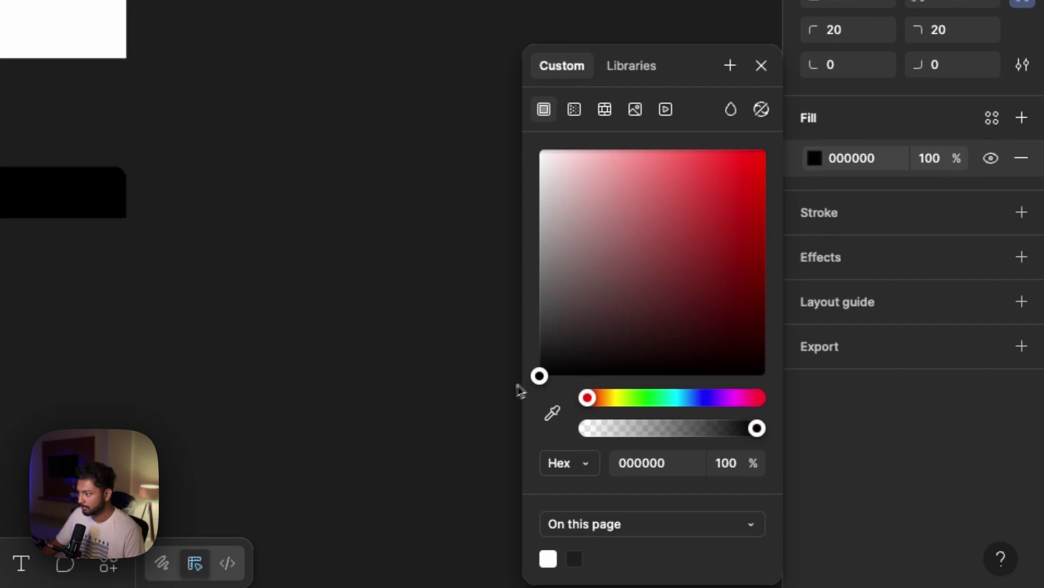
pyautogui.hotkey('ctrl', '\\')
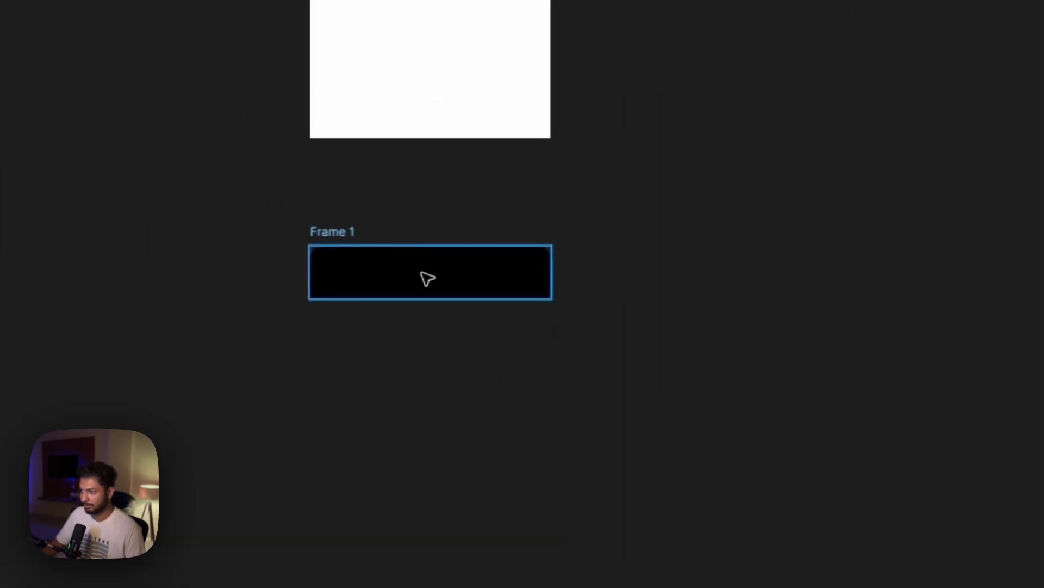
# Step: Draw a 90 × 90 circle and centre it vertically on the black frame's top edge, near the frame's left end
pyautogui.scroll(-2, 430, 279)
pyautogui.hotkey('ctrl', '\\')
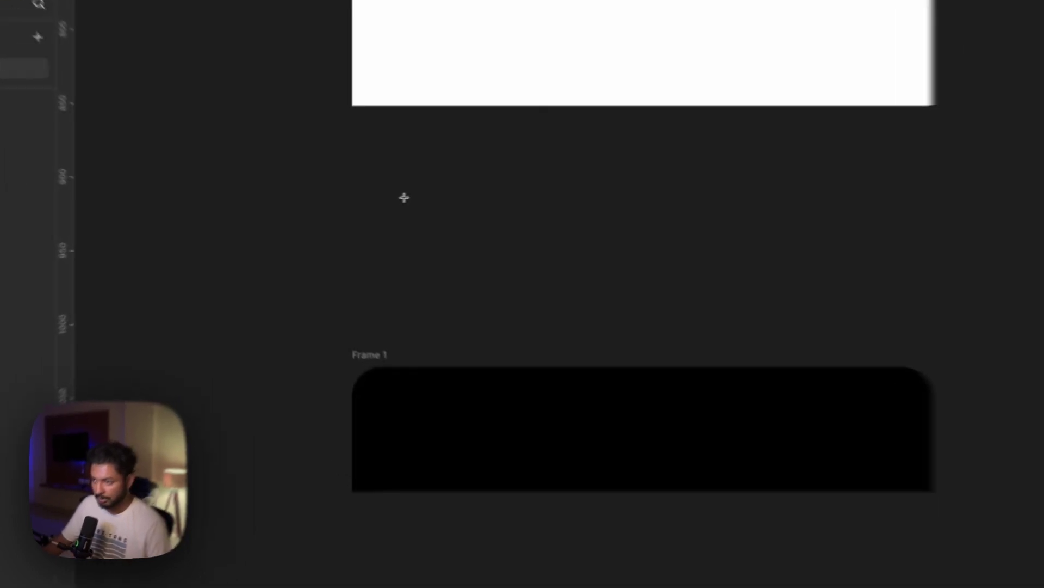
pyautogui.moveTo(352, 210); pyautogui.dragTo(416, 284)
pyautogui.moveTo(568, 336); pyautogui.dragTo(600, 357)
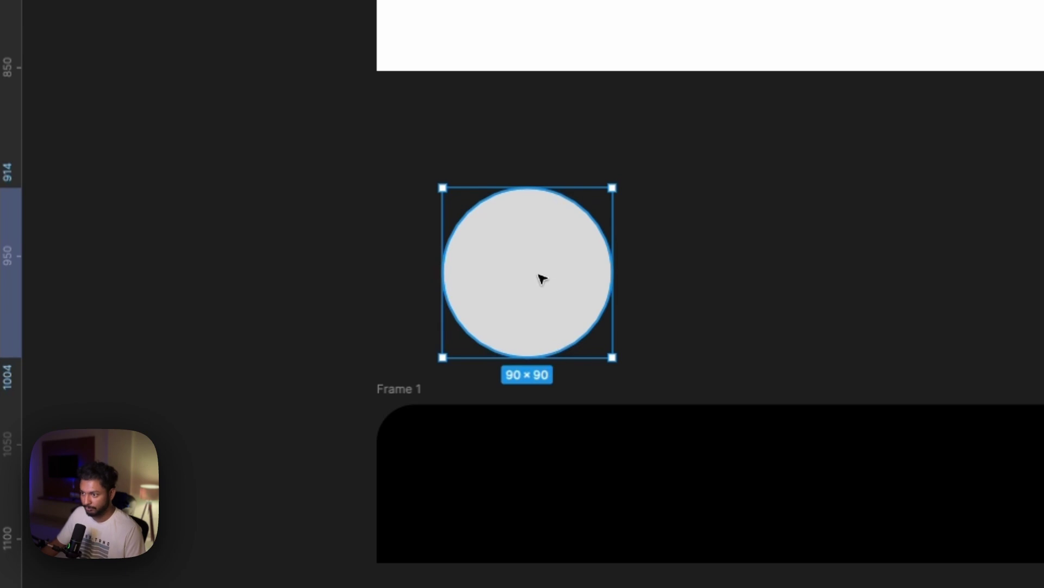
pyautogui.moveTo(543, 278); pyautogui.dragTo(533, 378)
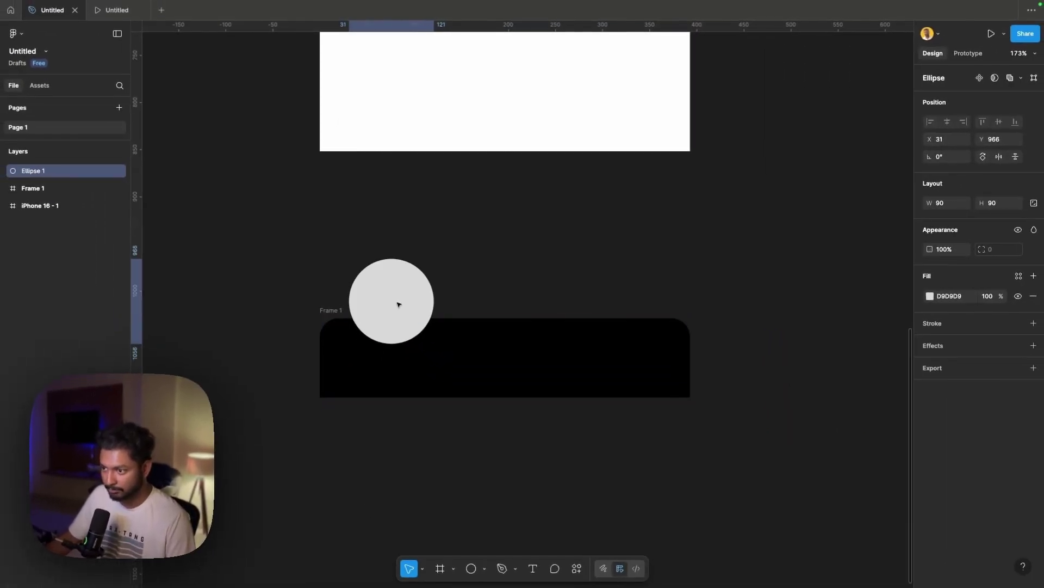
pyautogui.moveTo(398, 304)
pyautogui.mouseDown()
pyautogui.moveTo(400, 296)
pyautogui.moveTo(399, 321)
pyautogui.mouseUp()
# Step: Bend the circle's two side points so its lower half curves smoothly out of the frame's top edge, and fill the shape white
pyautogui.doubleClick(399, 321)
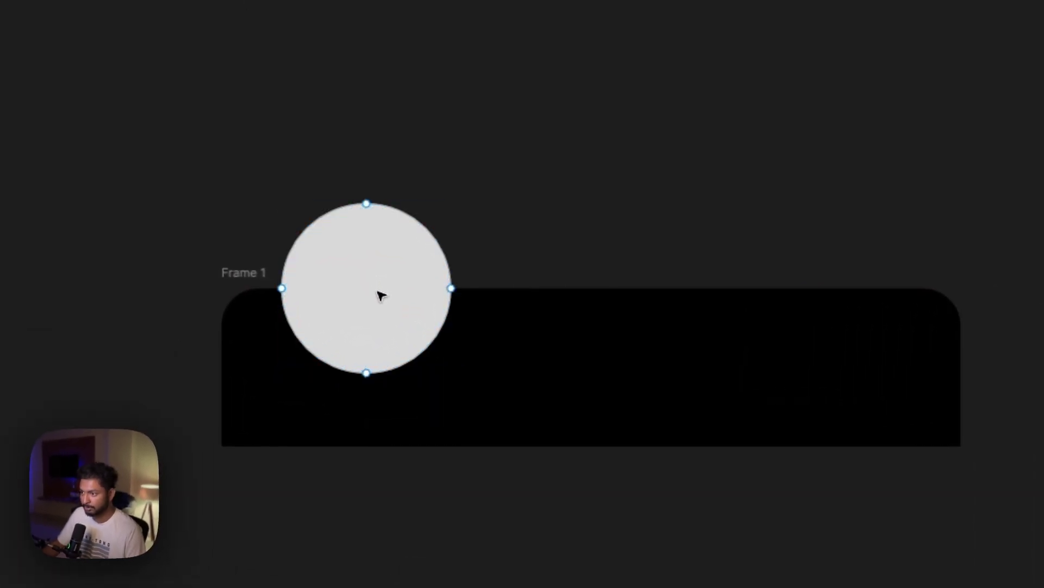
pyautogui.press('b')
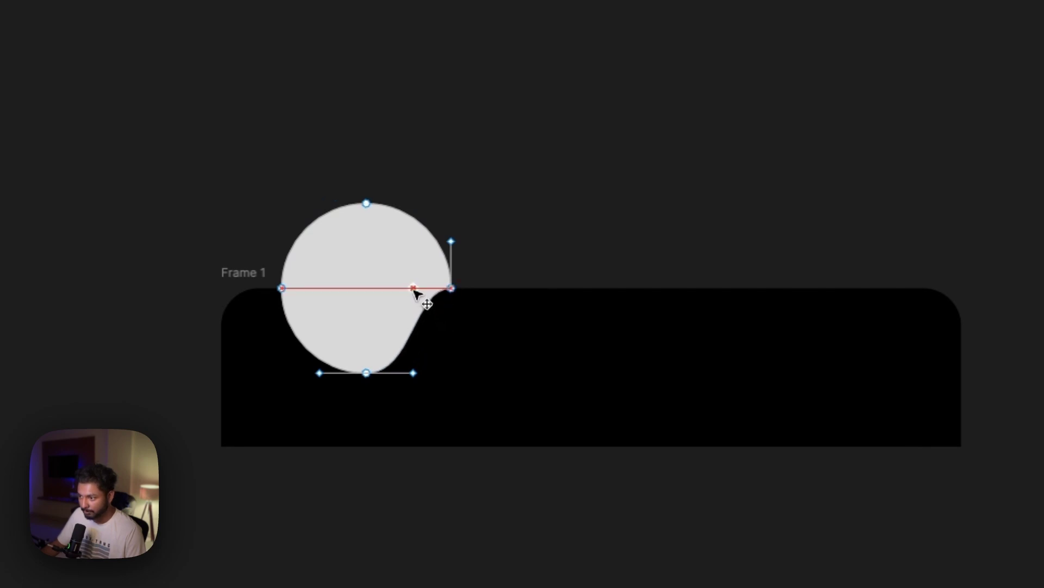
pyautogui.click(281, 288)
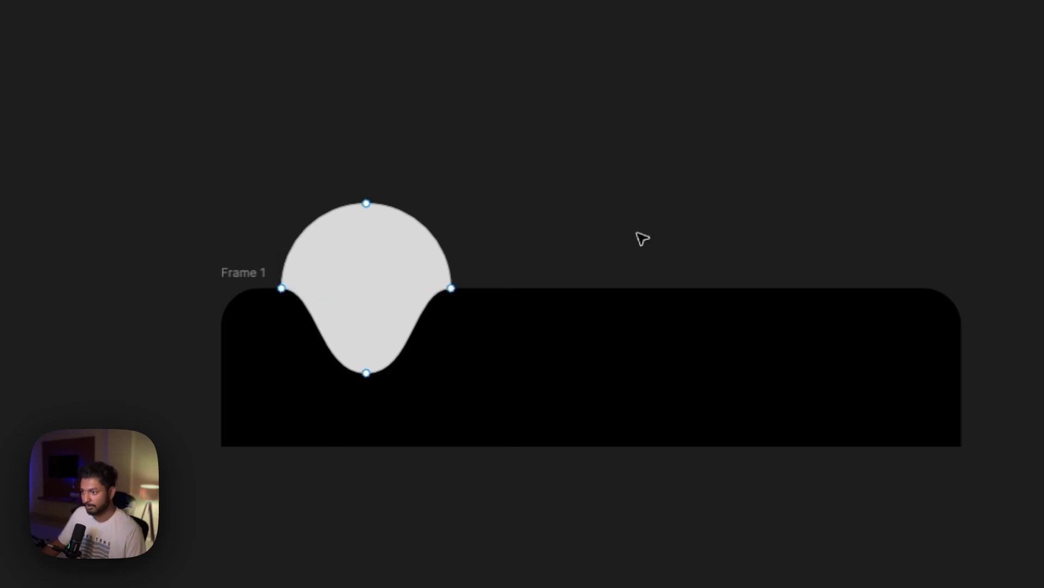
pyautogui.press('Escape')
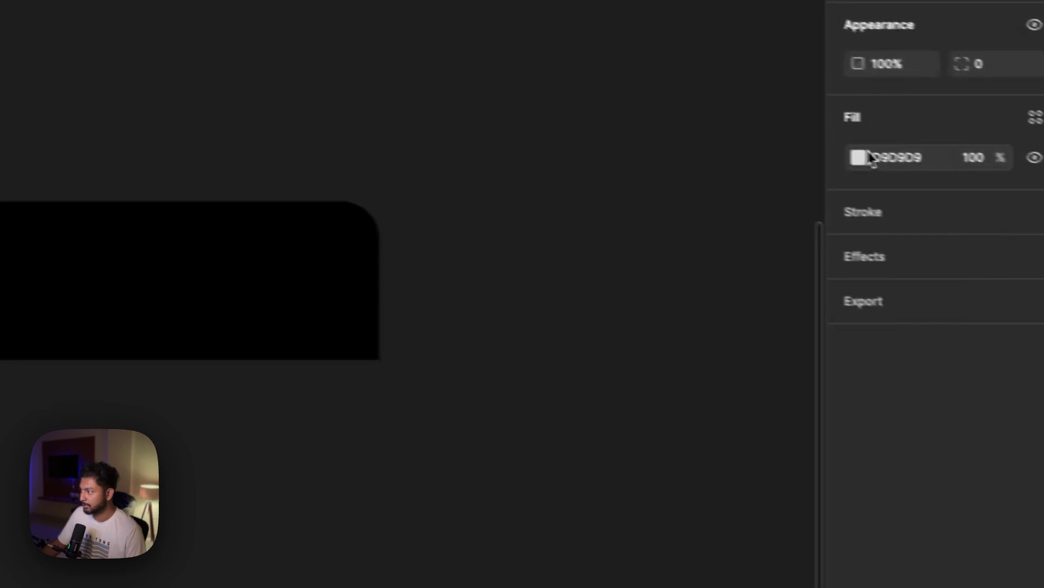
pyautogui.click(816, 154)
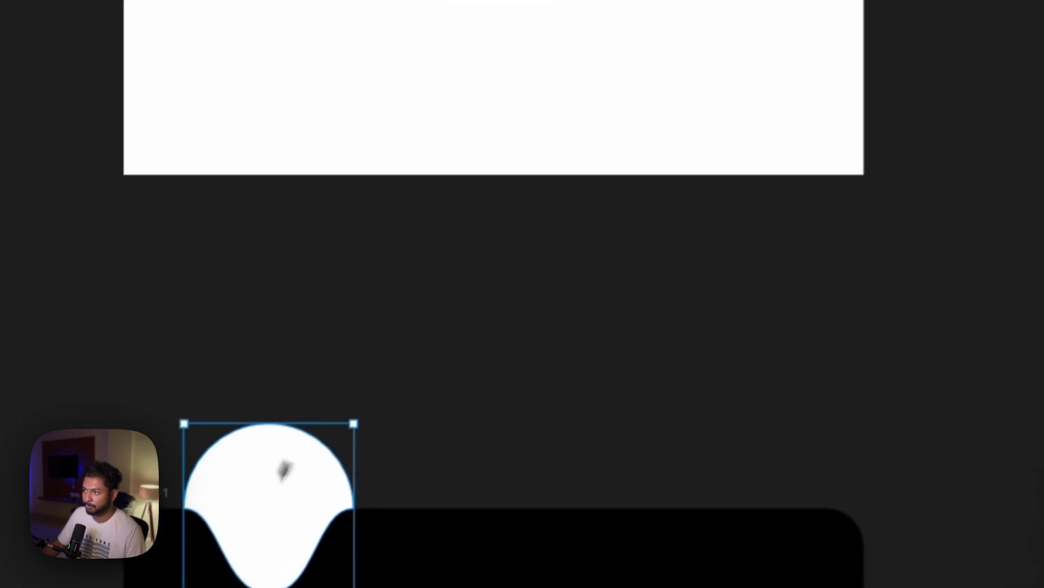
pyautogui.click(525, 209)
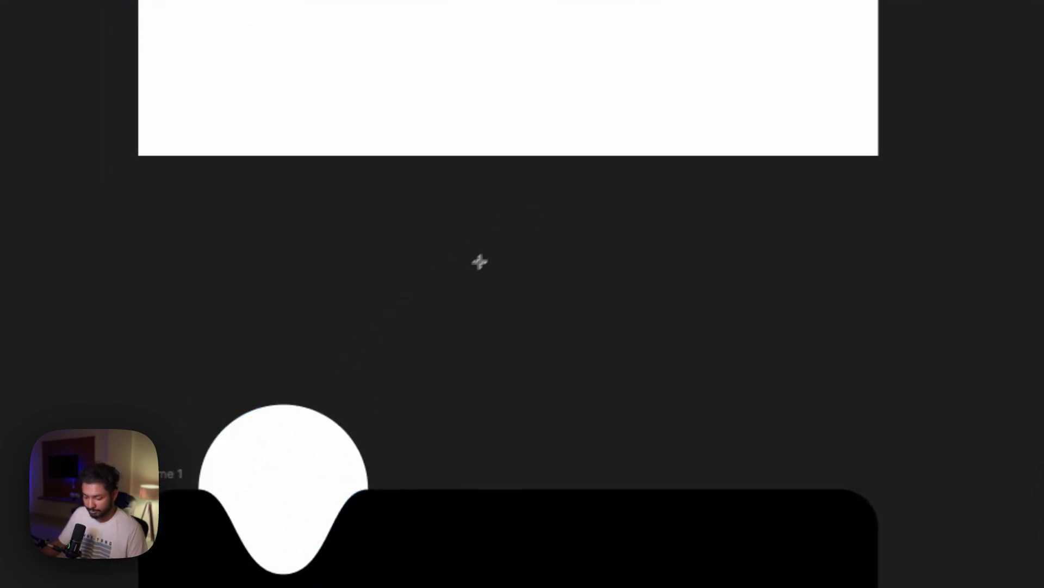
# Step: Create a 56 × 56 circle filled with #000000 sampled from the frame, centred inside the white shape
pyautogui.moveTo(452, 280); pyautogui.dragTo(553, 375)
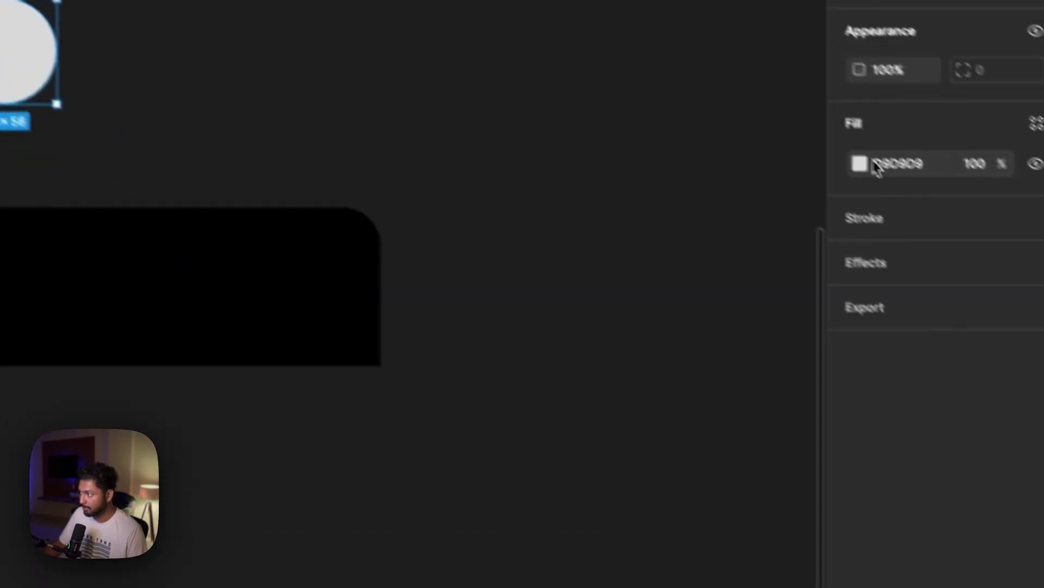
pyautogui.click(816, 133)
pyautogui.click(552, 481)
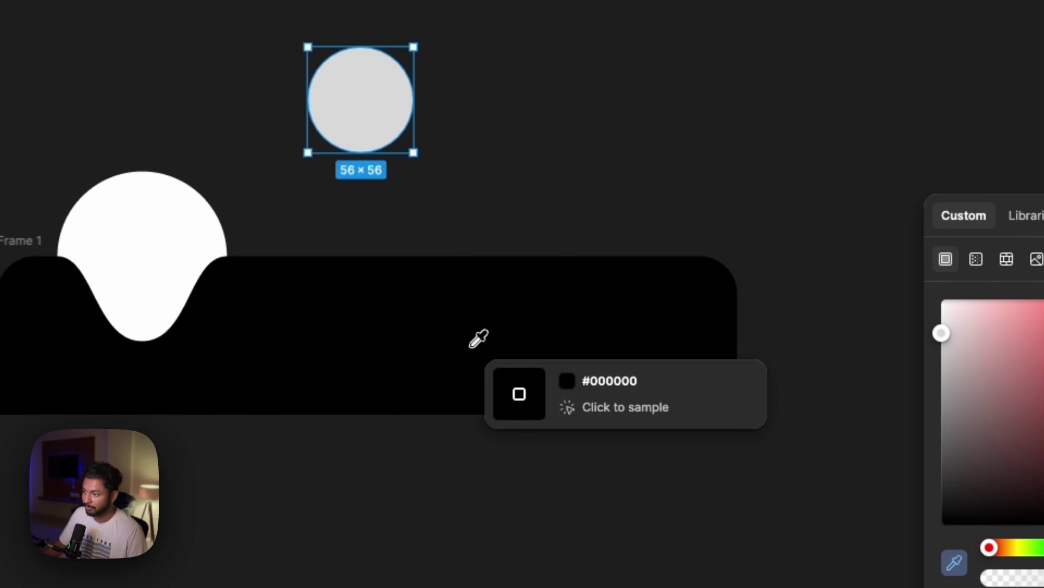
pyautogui.click(471, 345)
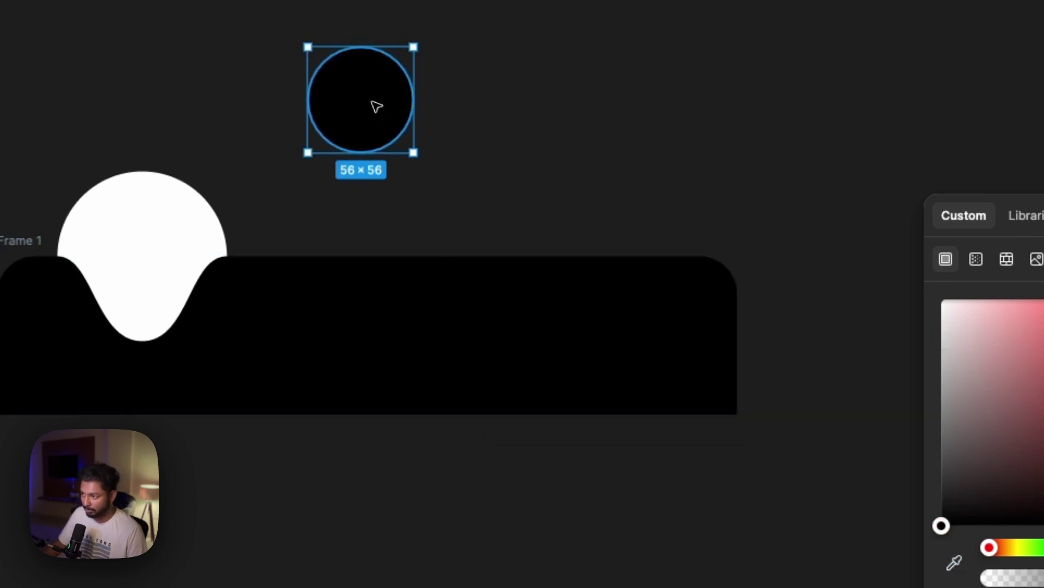
pyautogui.moveTo(377, 106); pyautogui.dragTo(160, 257)
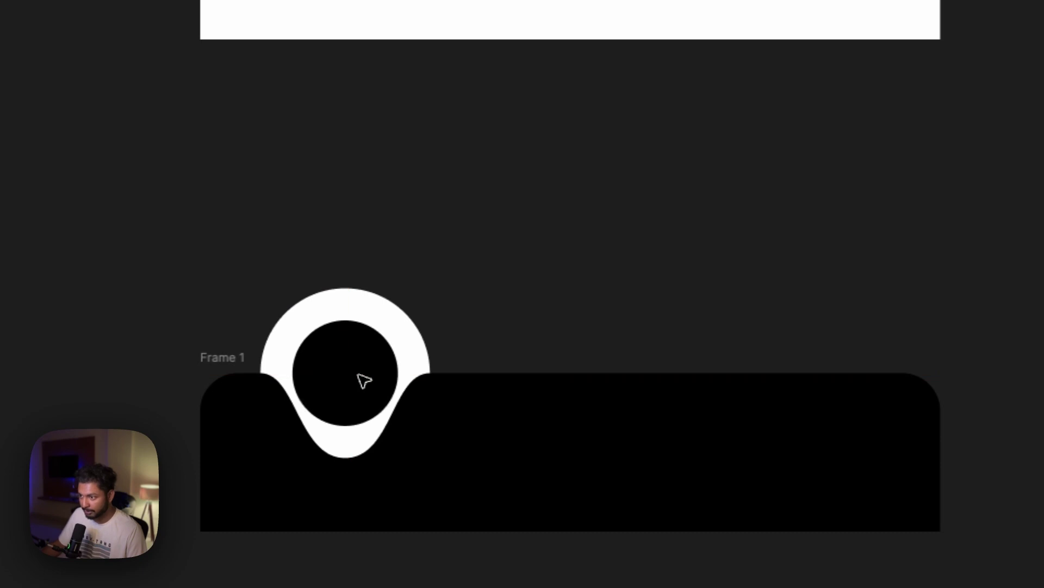
# Step: Raise the white shape's bottom point and widen its curve handles to round the notch beneath the black circle
pyautogui.click(347, 457)
pyautogui.doubleClick(347, 456)
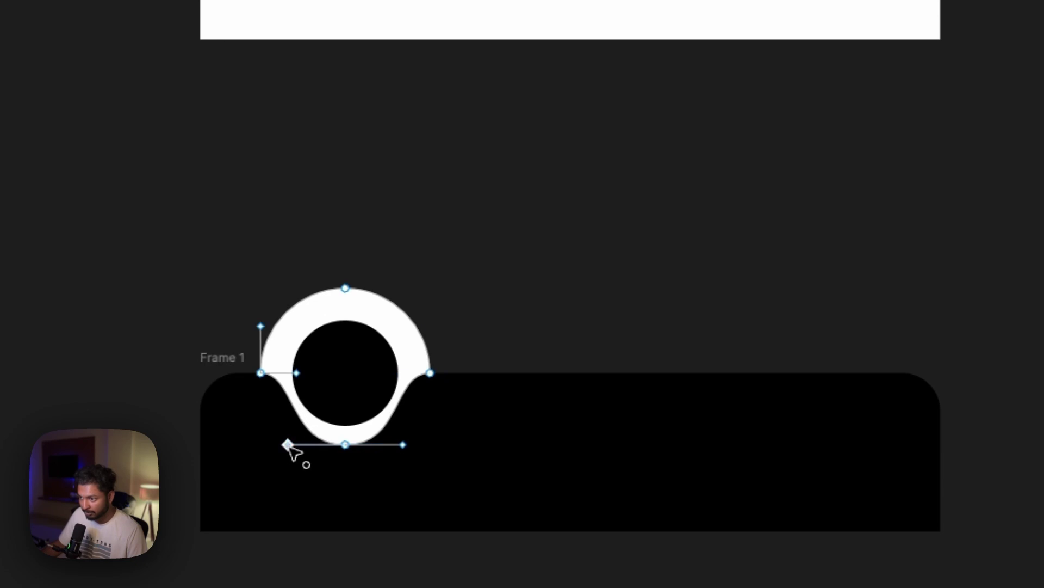
pyautogui.press('Escape')
pyautogui.press('Escape')
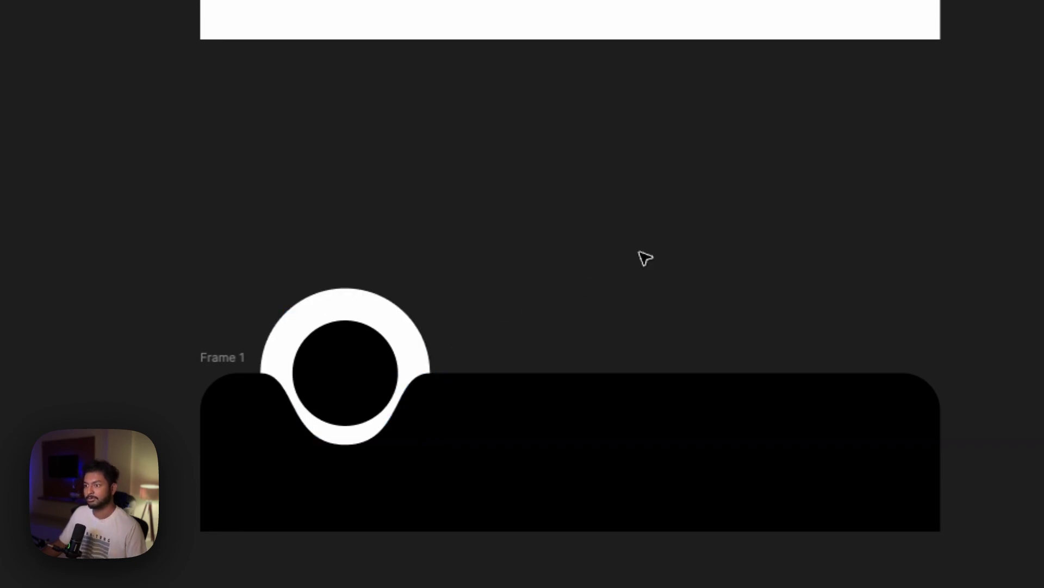
# Step: Run the Iconify plugin and search its icons for "Home"
pyautogui.scroll(-3, 645, 256)
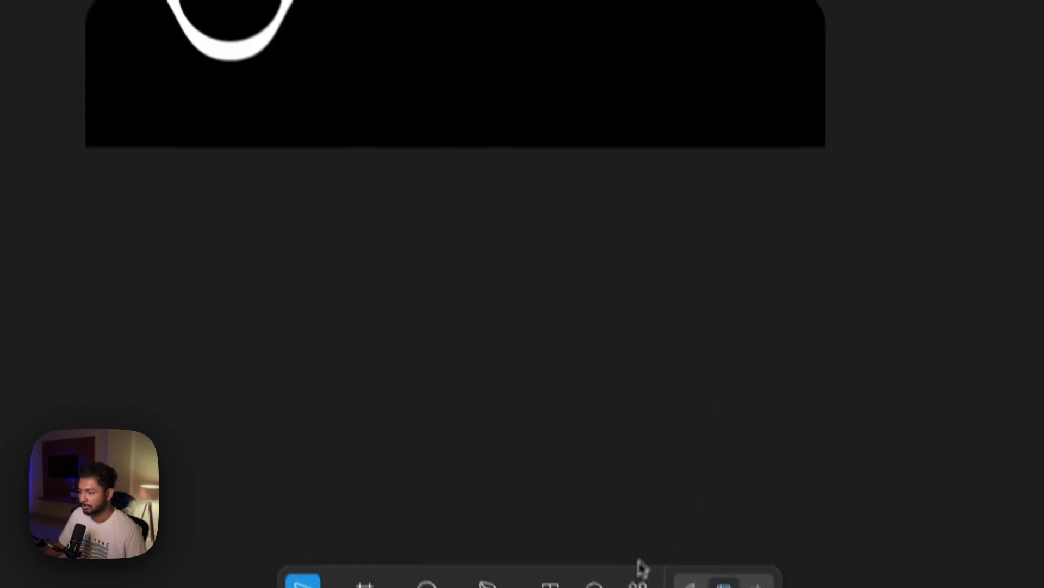
pyautogui.click(628, 554)
pyautogui.click(442, 190)
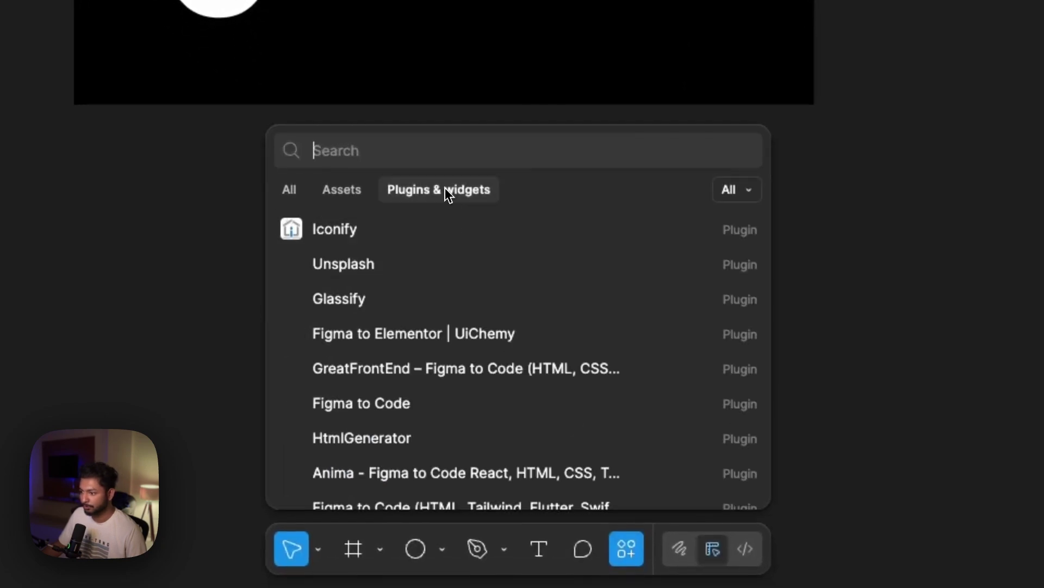
pyautogui.click(384, 246)
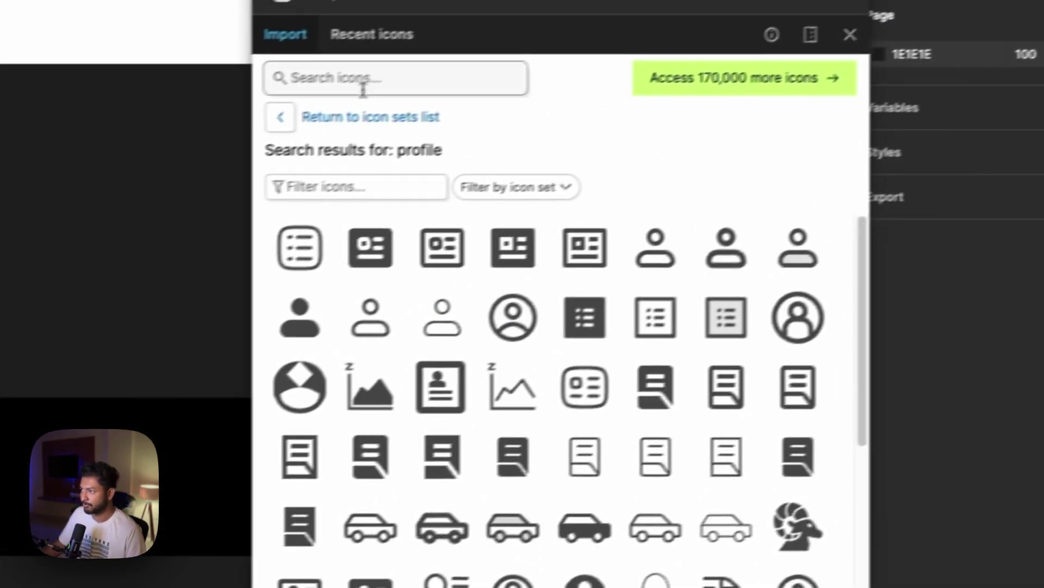
pyautogui.click(364, 89)
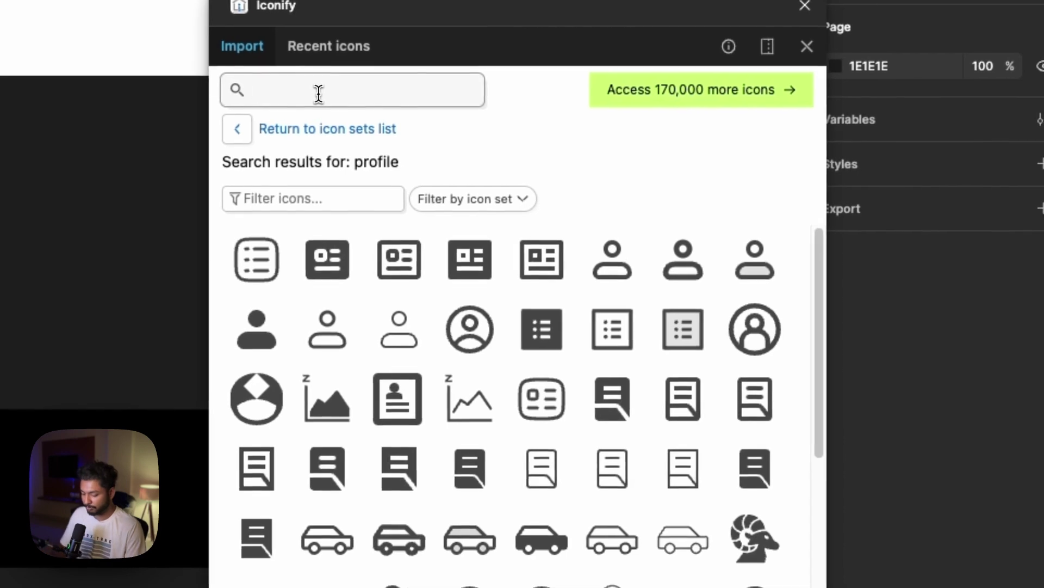
pyautogui.write('Home')
pyautogui.press('Return')
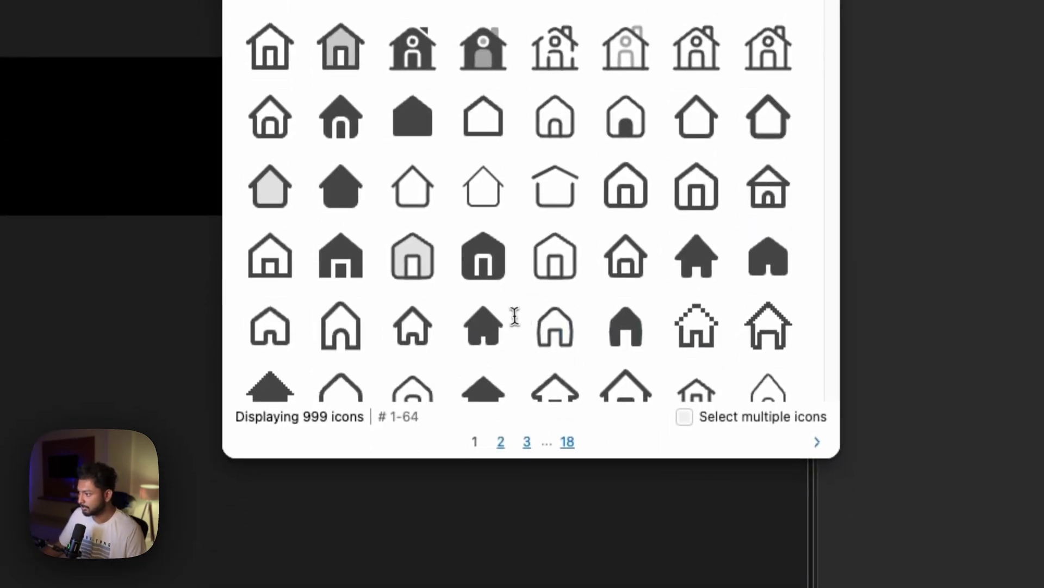
# Step: Import the solid home icon as a frame at size 30 in #fff and lay out three copies in a row below the bar
pyautogui.click(514, 315)
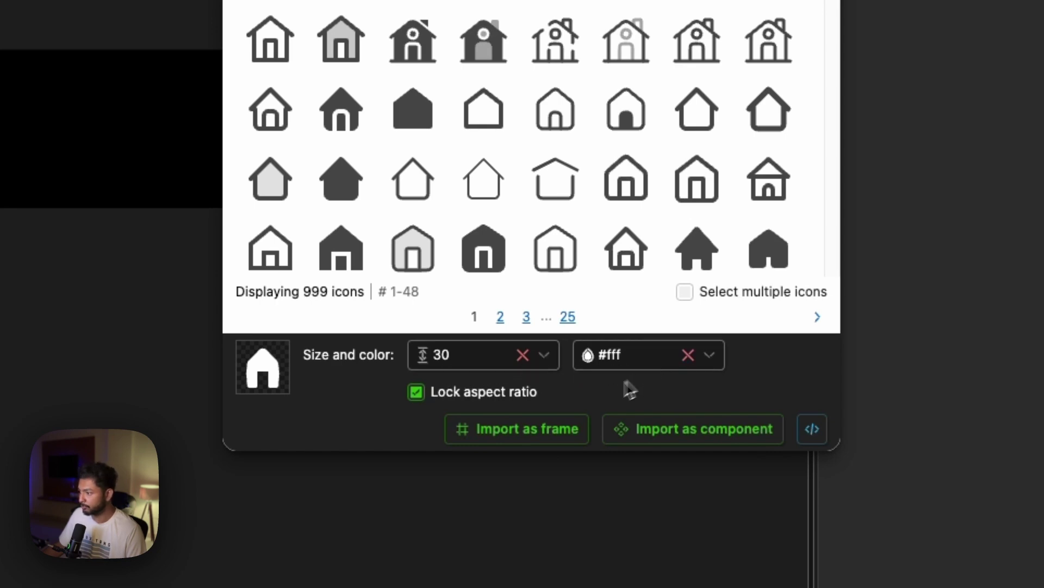
pyautogui.click(562, 435)
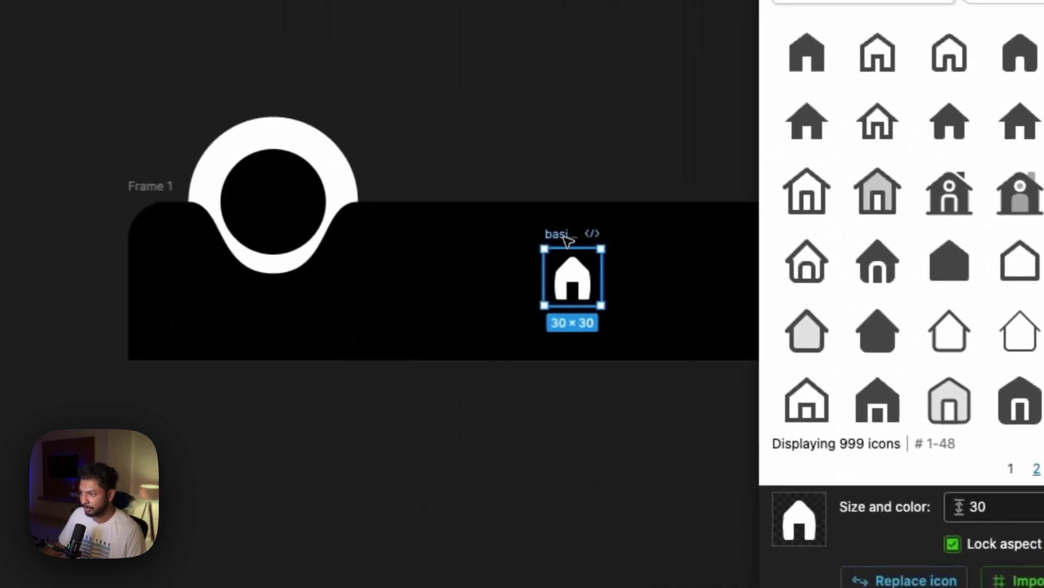
pyautogui.moveTo(566, 235); pyautogui.dragTo(578, 429)
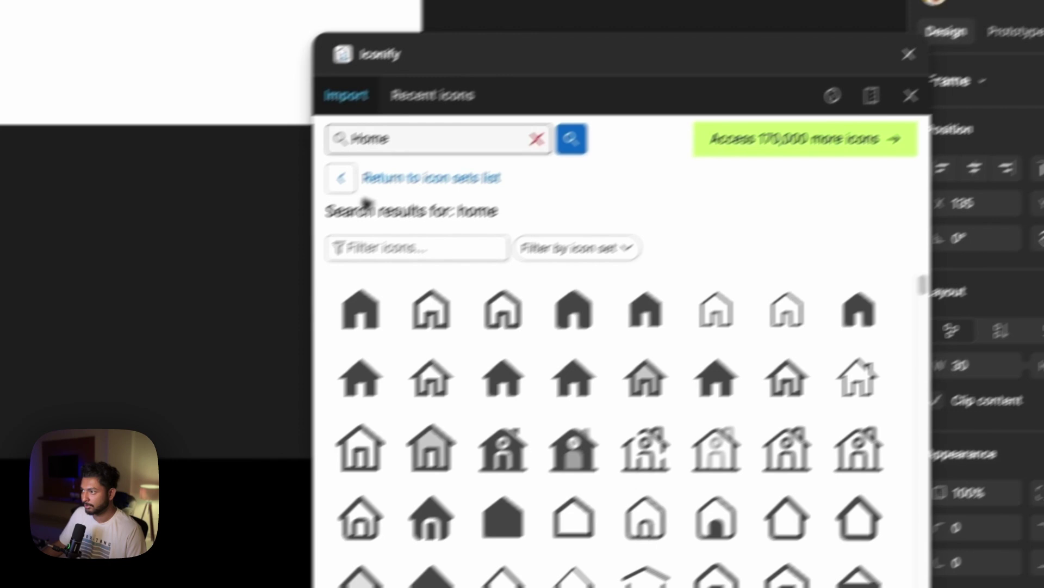
# Step: Search Iconify for "message" and replace the middle home icon with the filled round chat bubble containing three dots
pyautogui.doubleClick(293, 177)
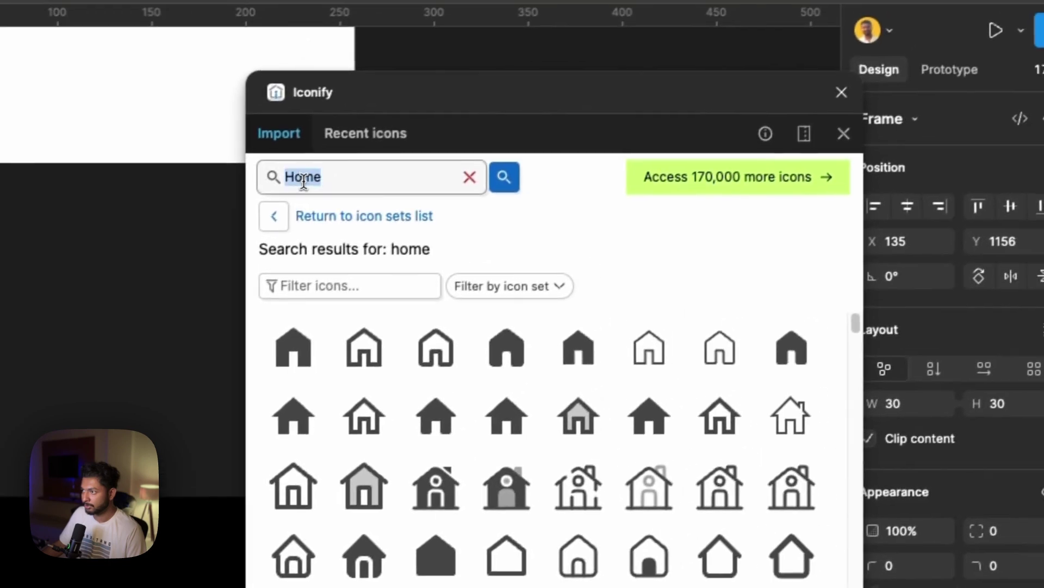
pyautogui.write('me')
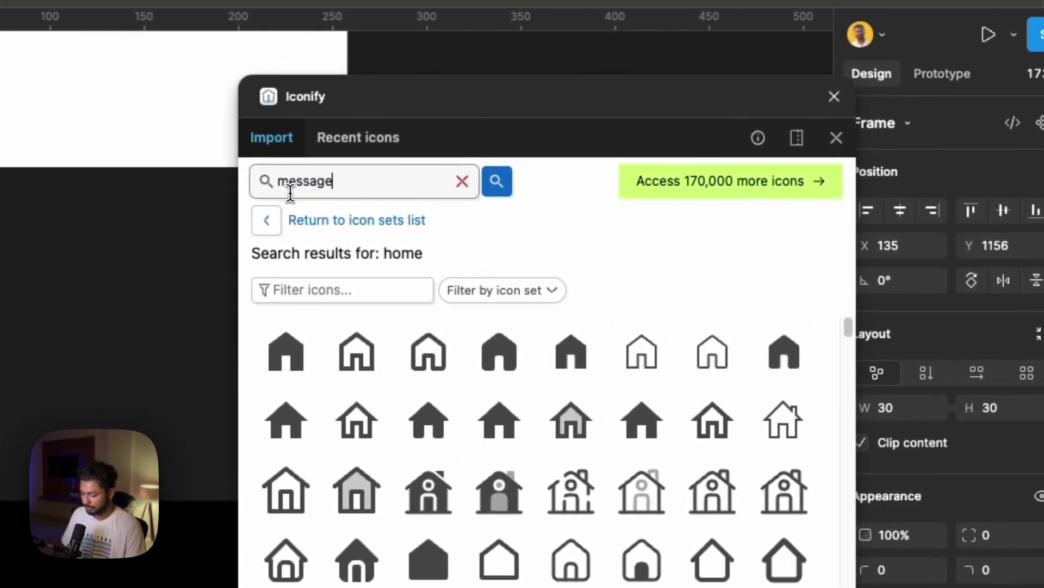
pyautogui.write('ssage')
pyautogui.press('Return')
pyautogui.click(742, 396)
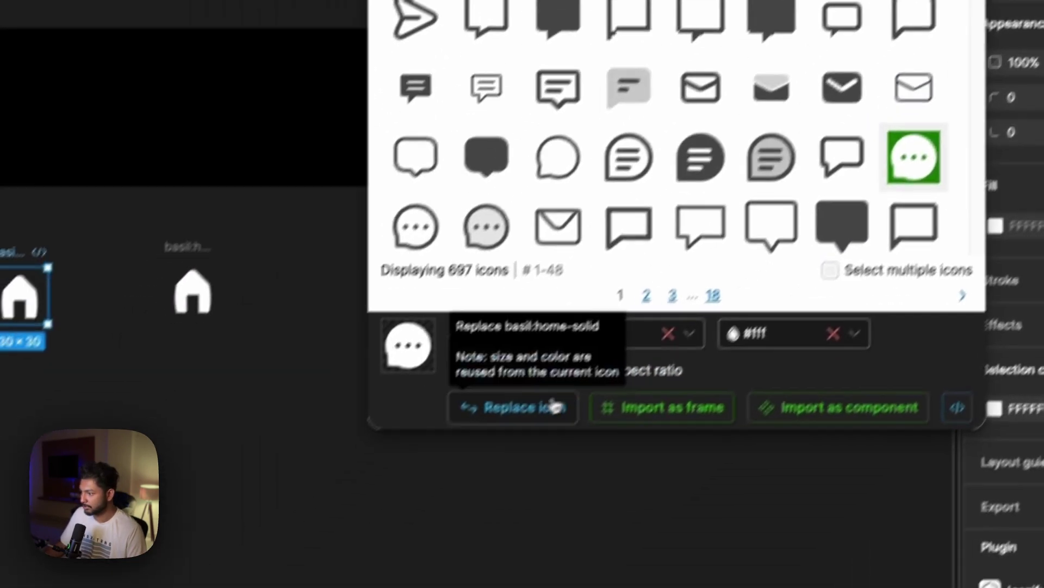
pyautogui.click(554, 406)
# Step: Search Iconify for "profile", replace the third home icon with the filled person icon, and close the plugin
pyautogui.click(216, 213)
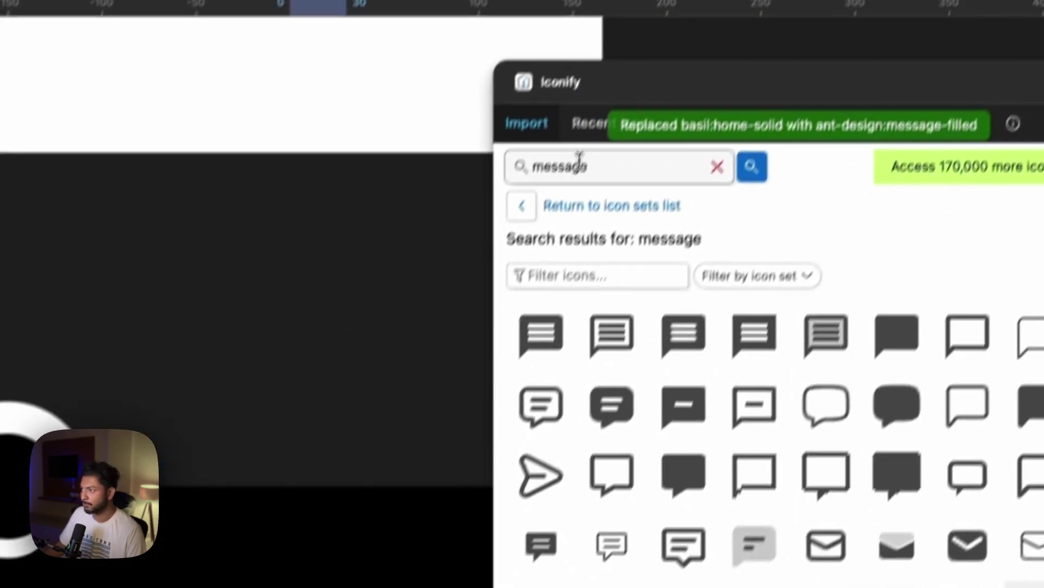
pyautogui.doubleClick(568, 166)
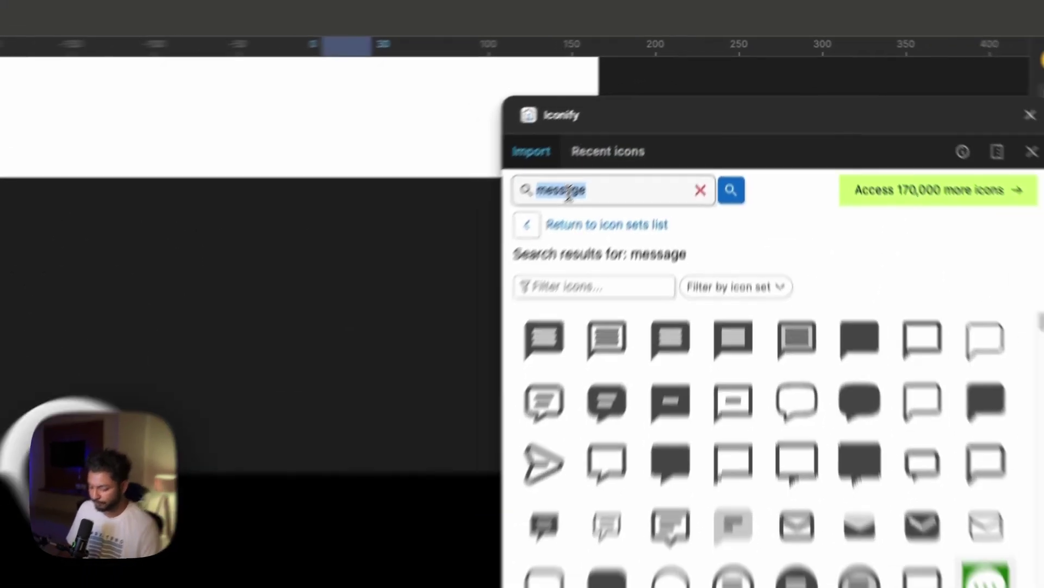
pyautogui.write('profile')
pyautogui.press('Return')
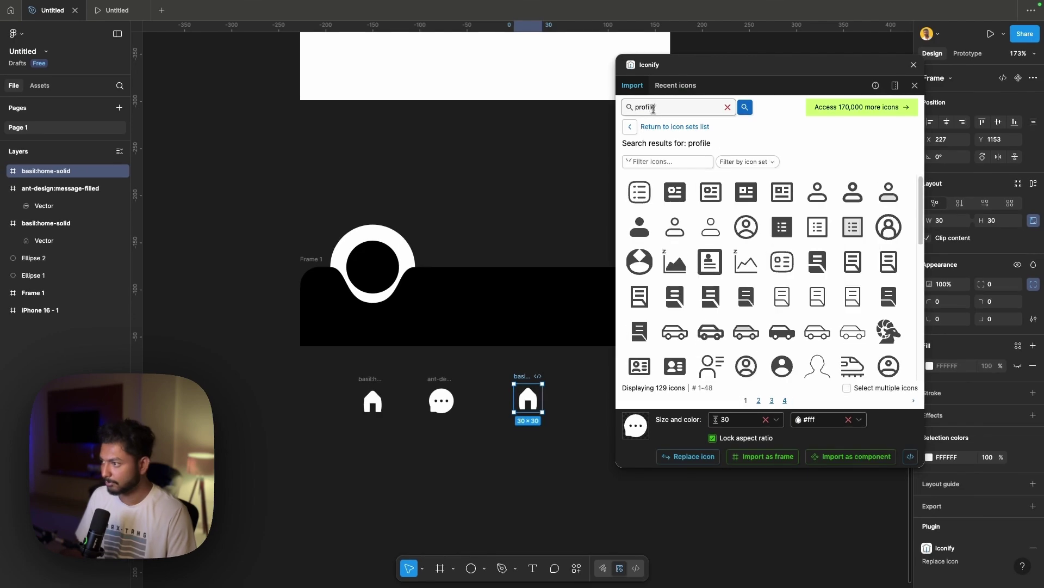
pyautogui.click(640, 227)
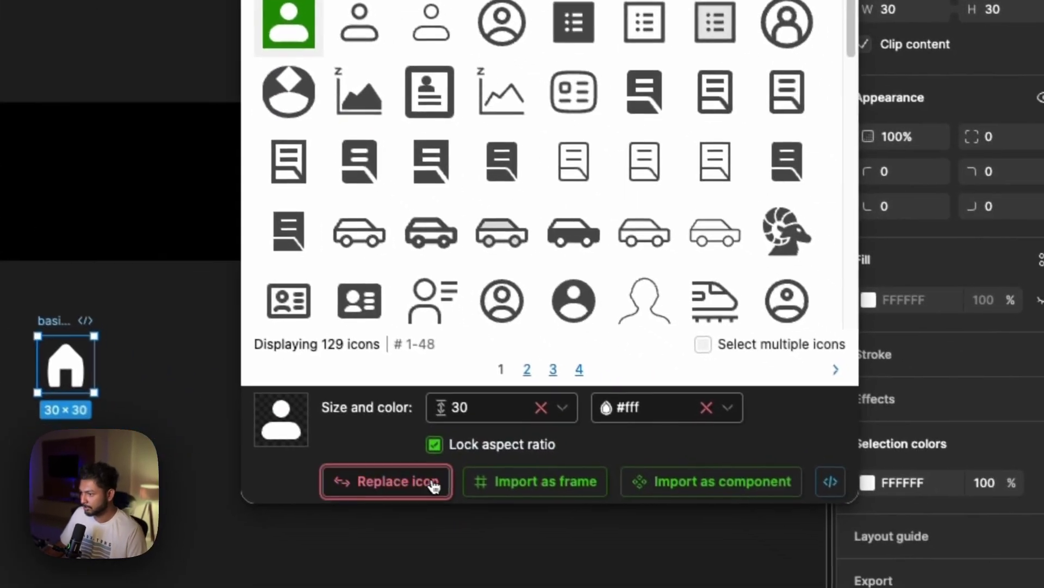
pyautogui.click(434, 481)
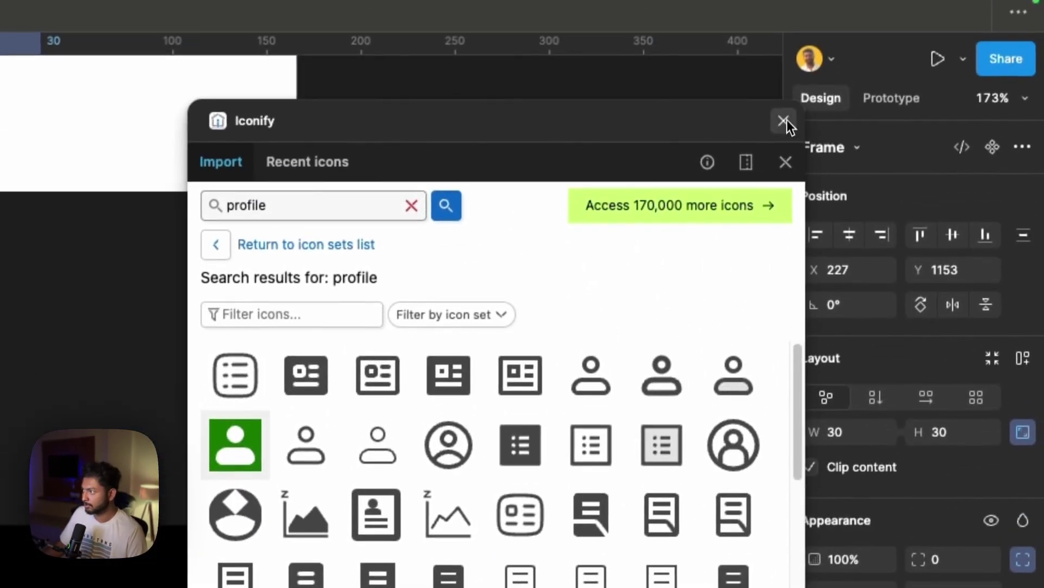
pyautogui.click(788, 120)
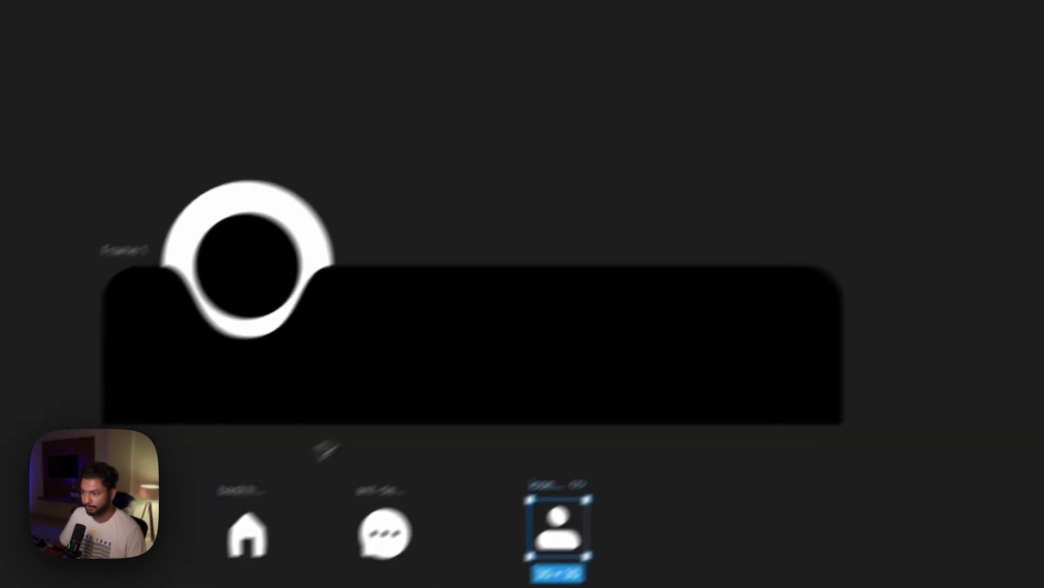
# Step: Move the home icon into the black bar beneath the notch and align it with both circles on their horizontal centres
pyautogui.moveTo(348, 432); pyautogui.dragTo(349, 276)
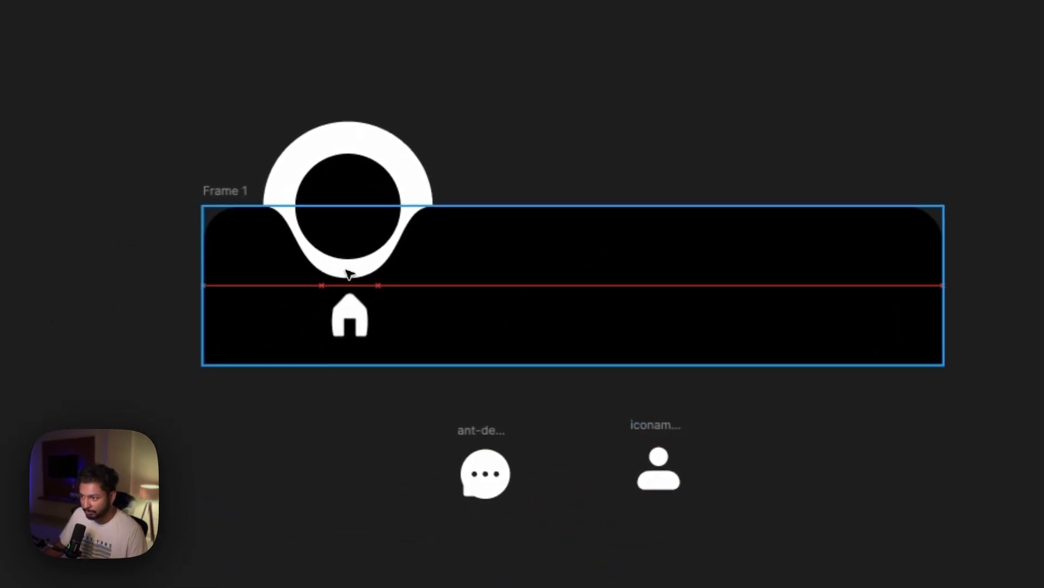
pyautogui.moveTo(348, 274); pyautogui.dragTo(349, 275)
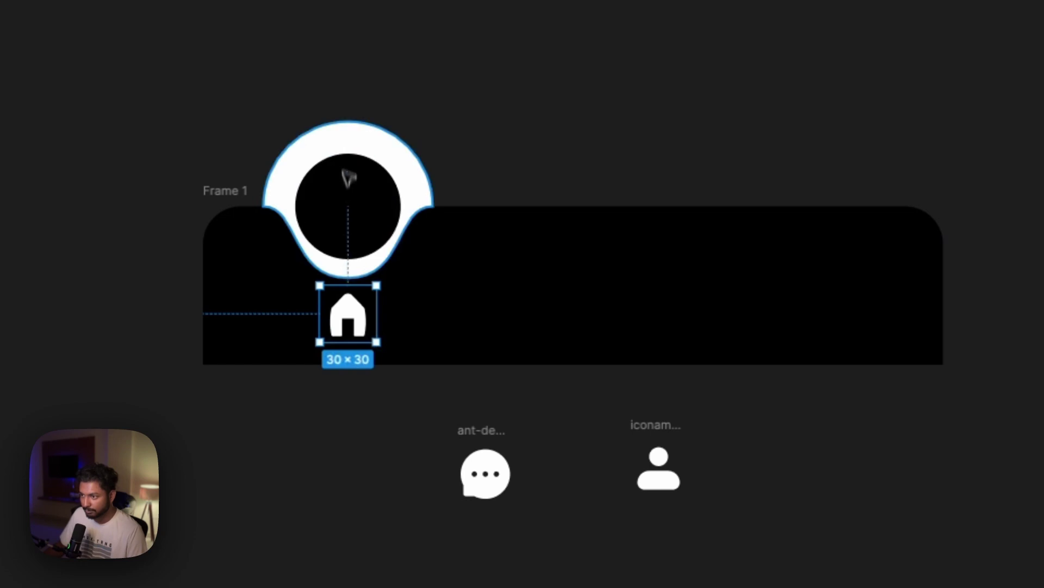
pyautogui.click(349, 176)
pyautogui.click(349, 144)
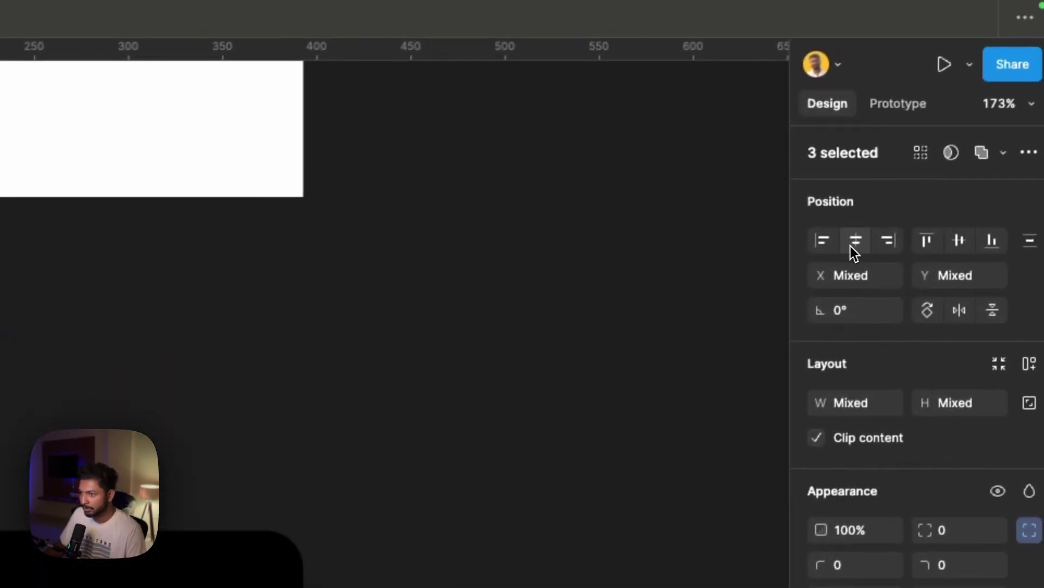
pyautogui.click(845, 249)
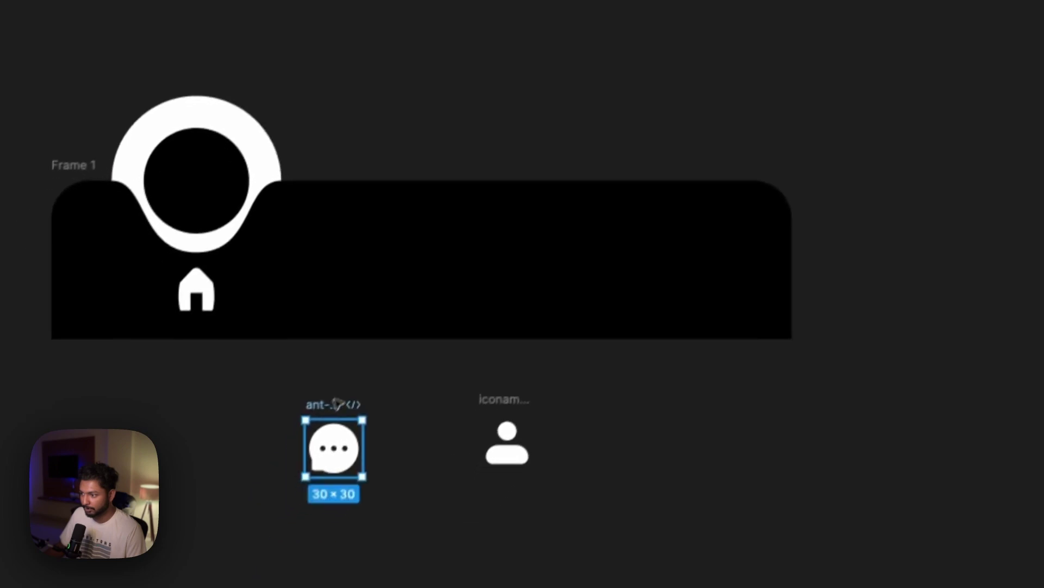
# Step: Move the message icon to the middle of the black bar and the profile icon near its right end, level with each other
pyautogui.moveTo(473, 208); pyautogui.dragTo(434, 227)
pyautogui.moveTo(520, 383); pyautogui.dragTo(687, 238)
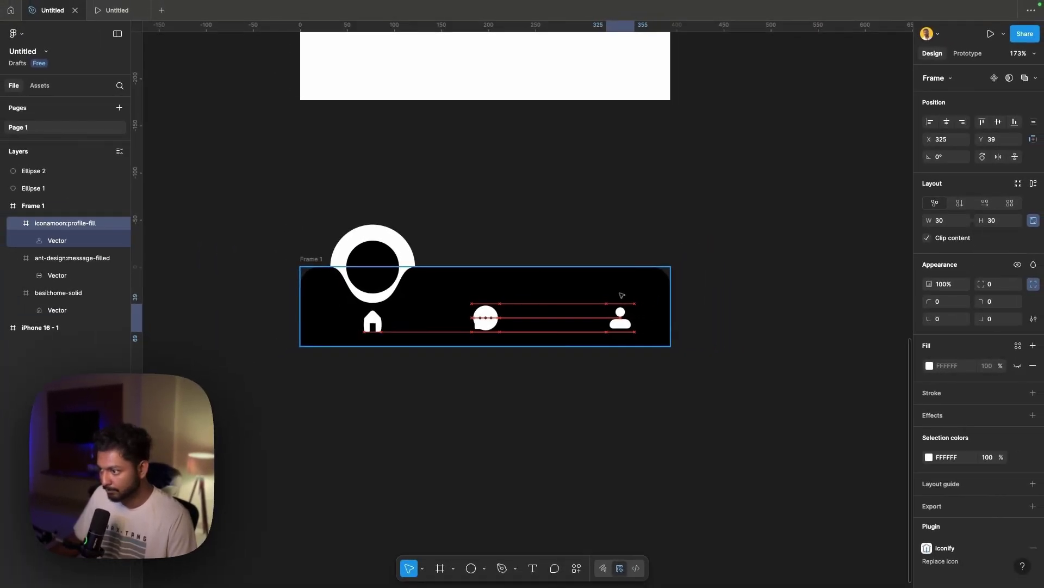
pyautogui.moveTo(622, 295); pyautogui.dragTo(623, 295)
# Step: Nudge the profile icon left to X 301 so its margin to the bar's edge matches the home icon's 62
pyautogui.click(384, 322)
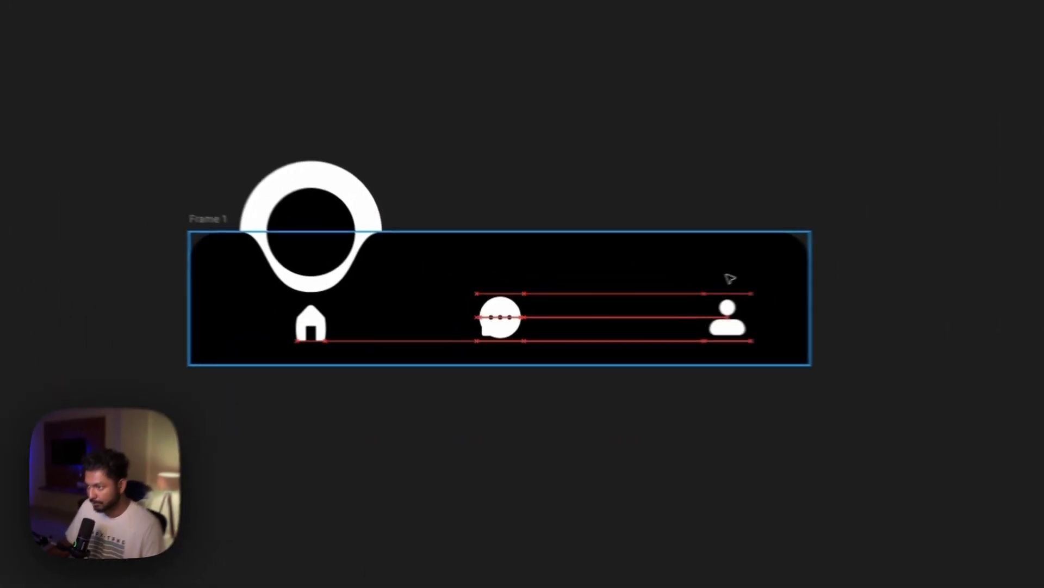
pyautogui.press('alt')
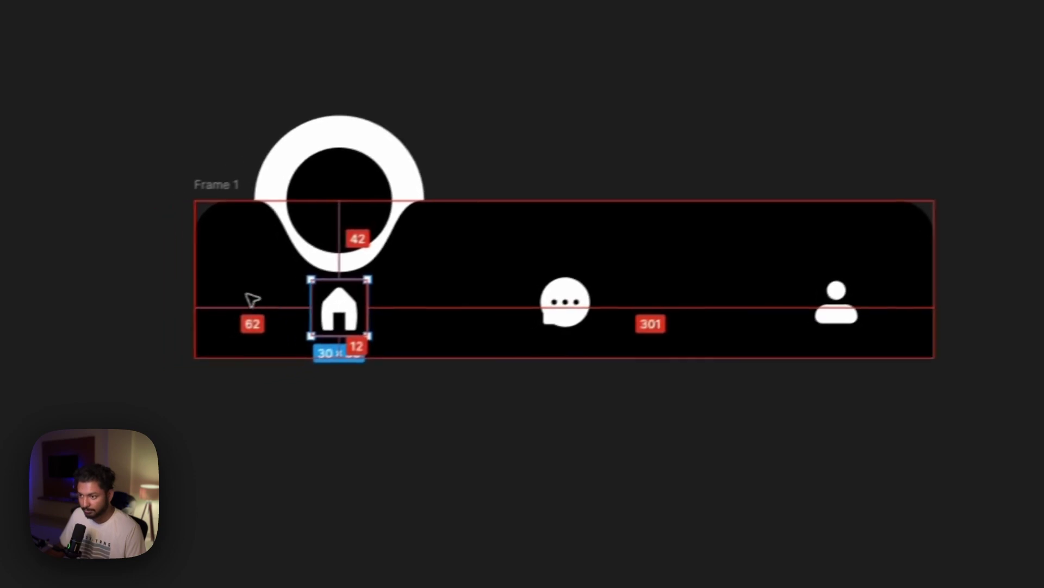
pyautogui.click(582, 305)
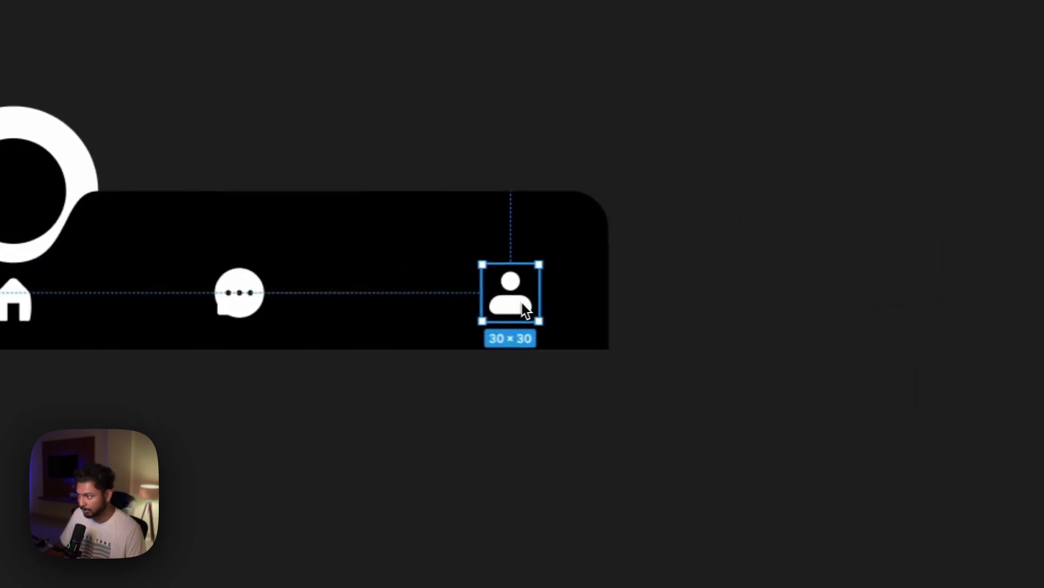
pyautogui.press('alt')
pyautogui.press('Left')
pyautogui.press('Left')
pyautogui.press('Left')
pyautogui.press('Left')
pyautogui.press('Left')
pyautogui.press('Left')
pyautogui.press('Left')
pyautogui.press('Left')
pyautogui.press('Left')
pyautogui.press('Left')
pyautogui.press('Left')
pyautogui.press('Left')
pyautogui.press('Left')
pyautogui.press('Left')
pyautogui.press('Left')
pyautogui.press('Left')
pyautogui.press('Left')
pyautogui.press('Left')
pyautogui.press('Left')
pyautogui.press('Left')
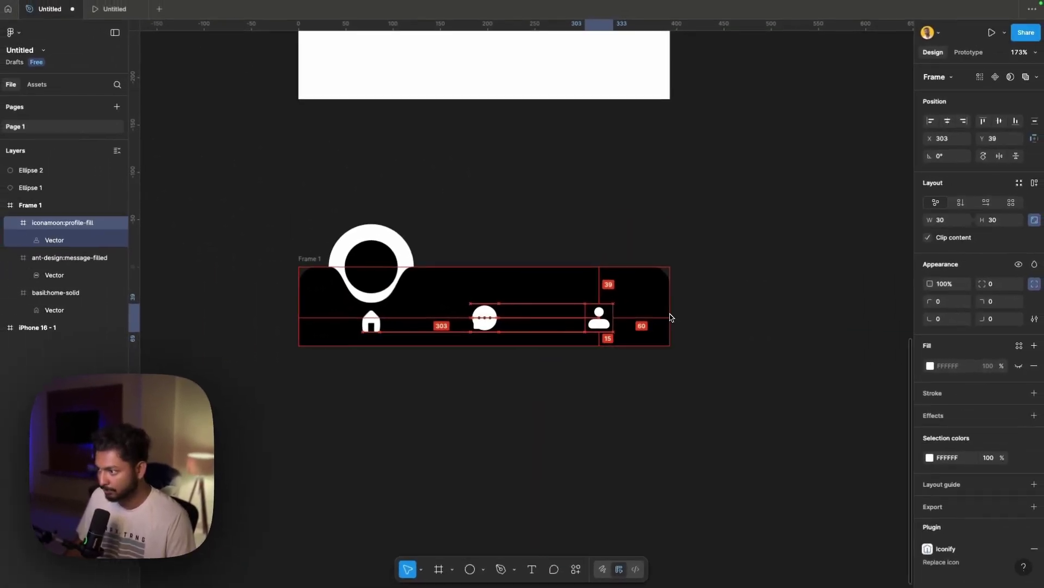
pyautogui.press('Left')
pyautogui.press('Left')
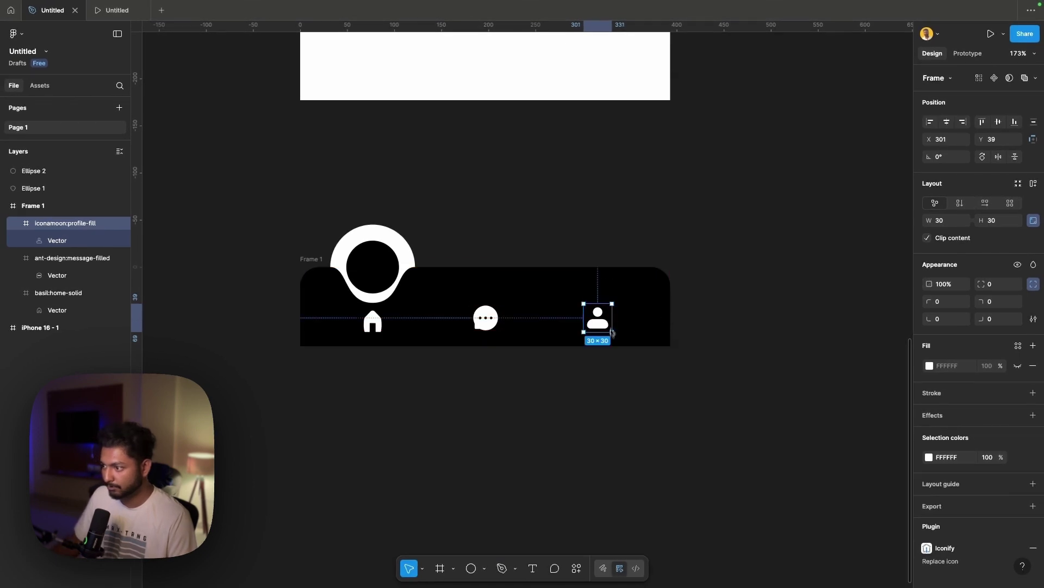
pyautogui.press('alt')
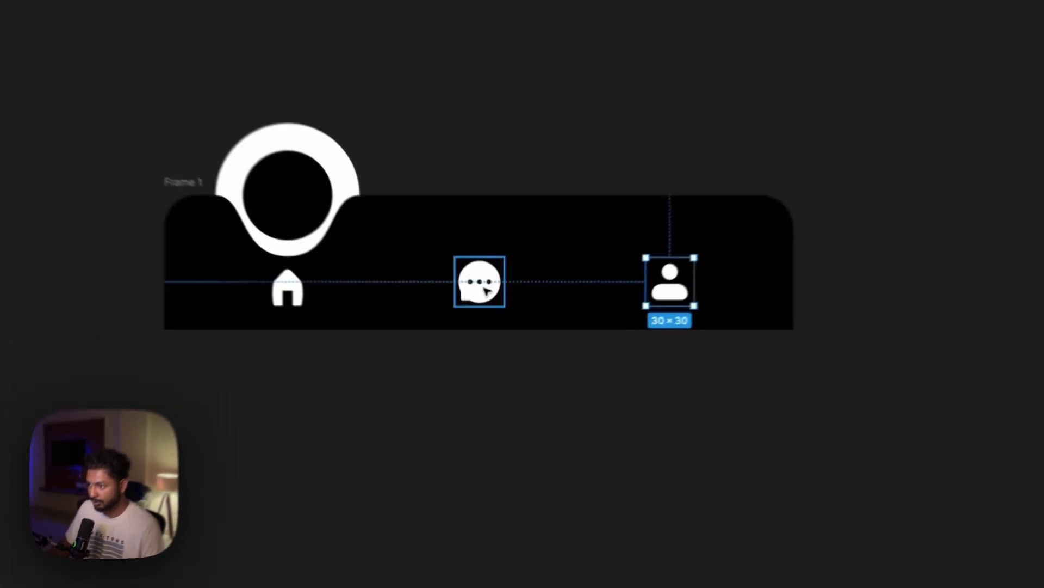
# Step: Raise the home icon by 3 px to line it up with the message and profile icons
pyautogui.click(486, 318)
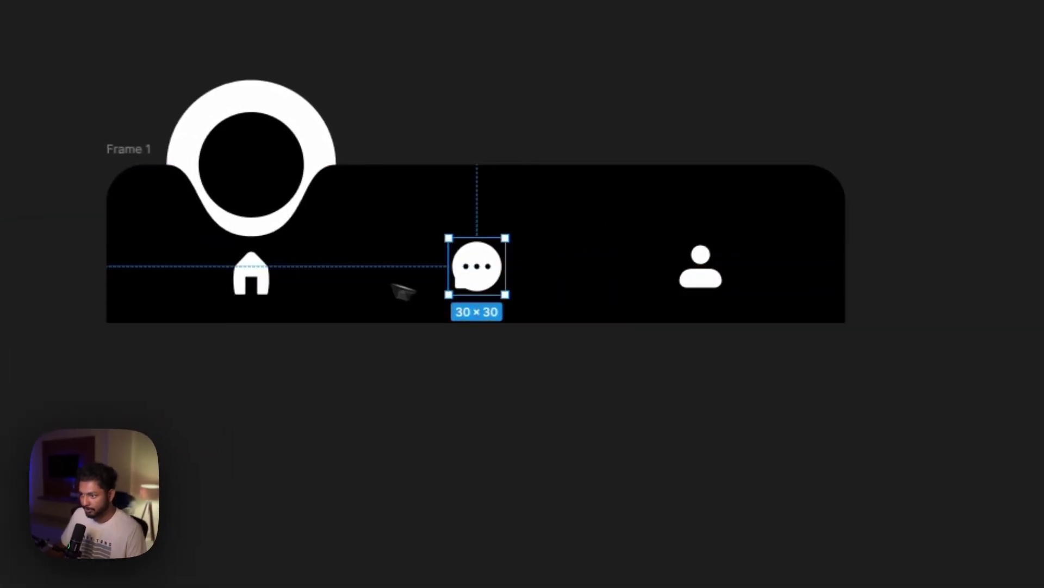
pyautogui.click(384, 325)
pyautogui.press('alt')
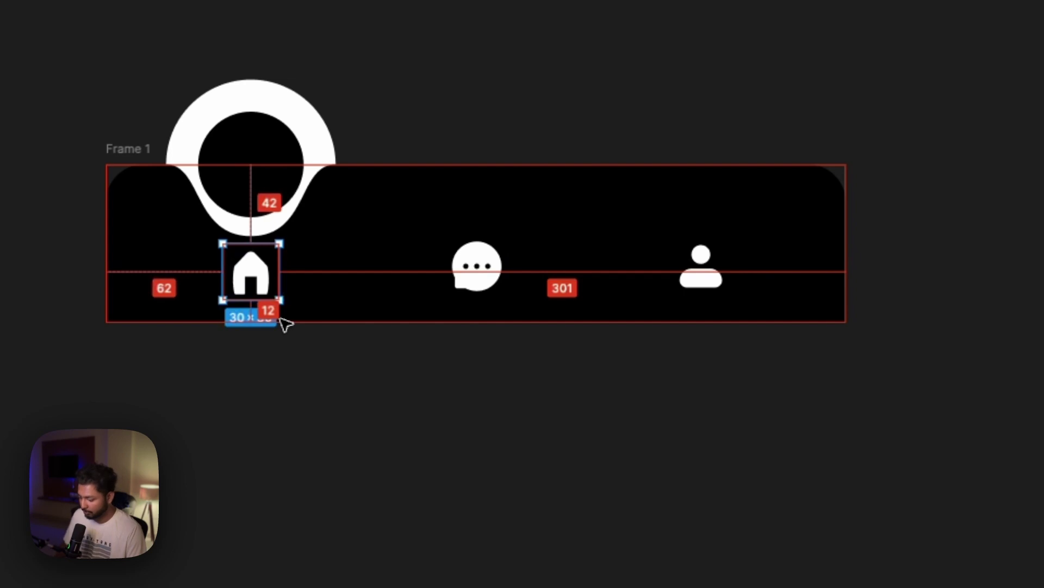
pyautogui.press('Up')
pyautogui.press('Up')
pyautogui.press('Up')
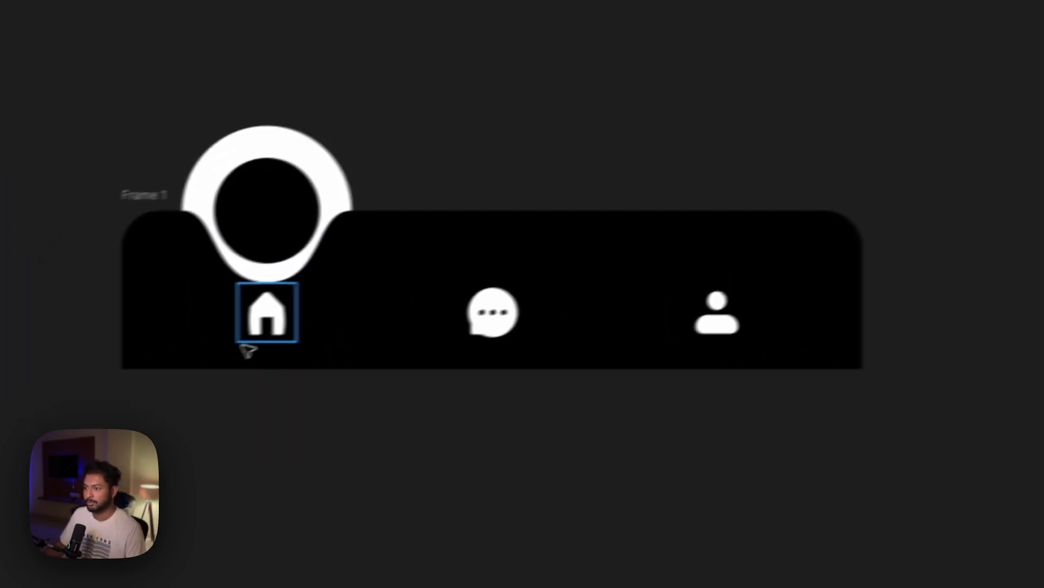
# Step: Select the home, message and profile icons together and lower them to Y 42 within the bar
pyautogui.keyDown('shift'); pyautogui.click(538, 296); pyautogui.keyUp('shift')
pyautogui.keyDown('shift'); pyautogui.click(763, 295); pyautogui.keyUp('shift')
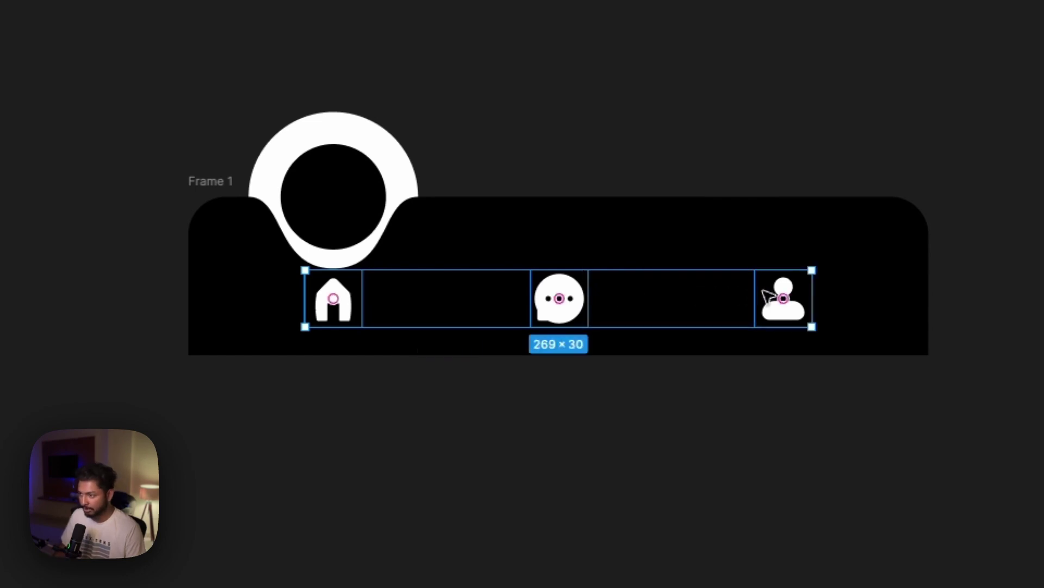
pyautogui.press('alt')
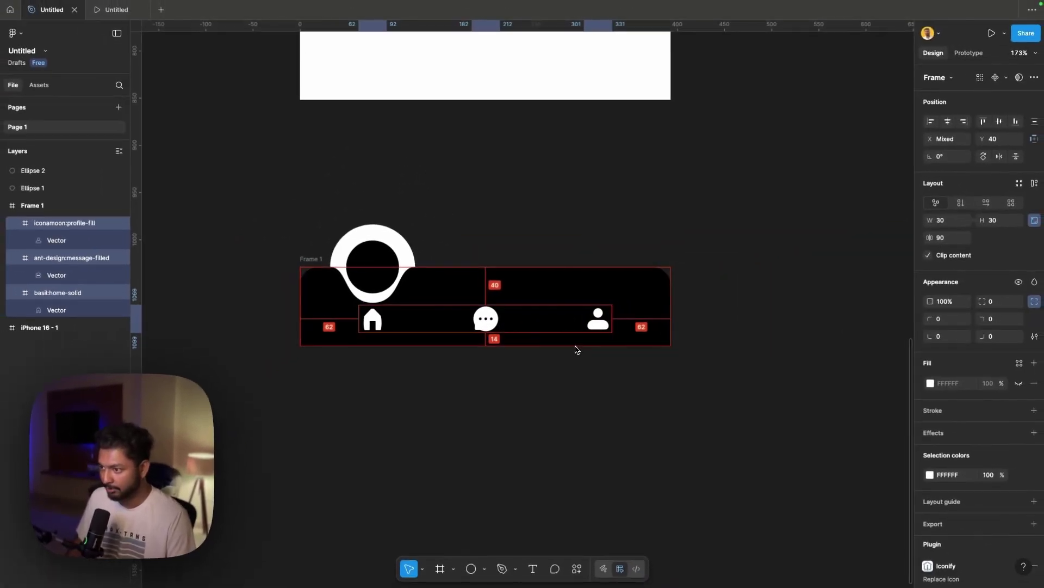
pyautogui.press('Down')
pyautogui.press('Down')
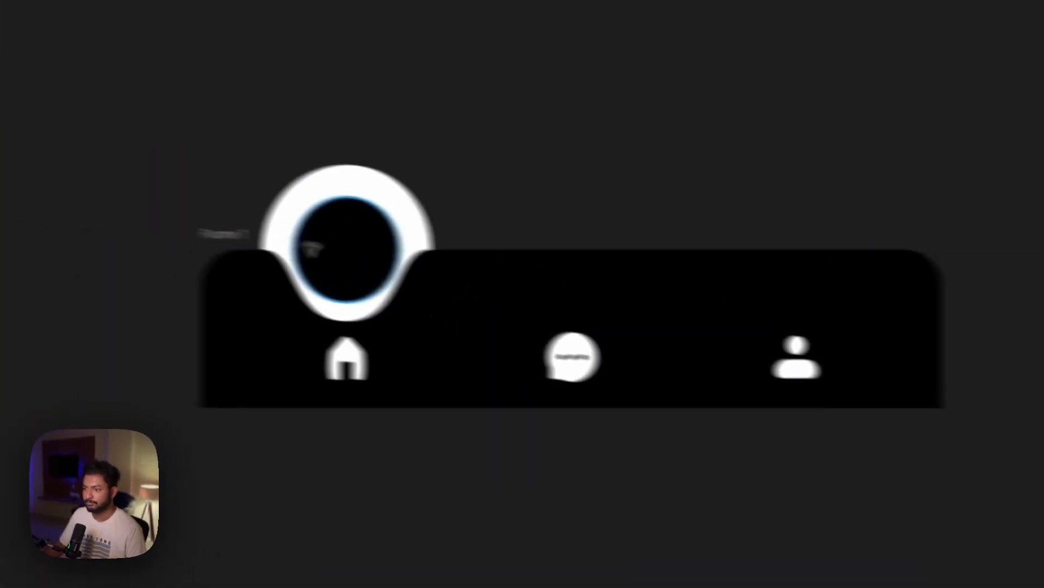
# Step: Take the home icon out of the bar frame, bring it above both ellipses in the layer order, and centre it in the black circle
pyautogui.click(362, 373)
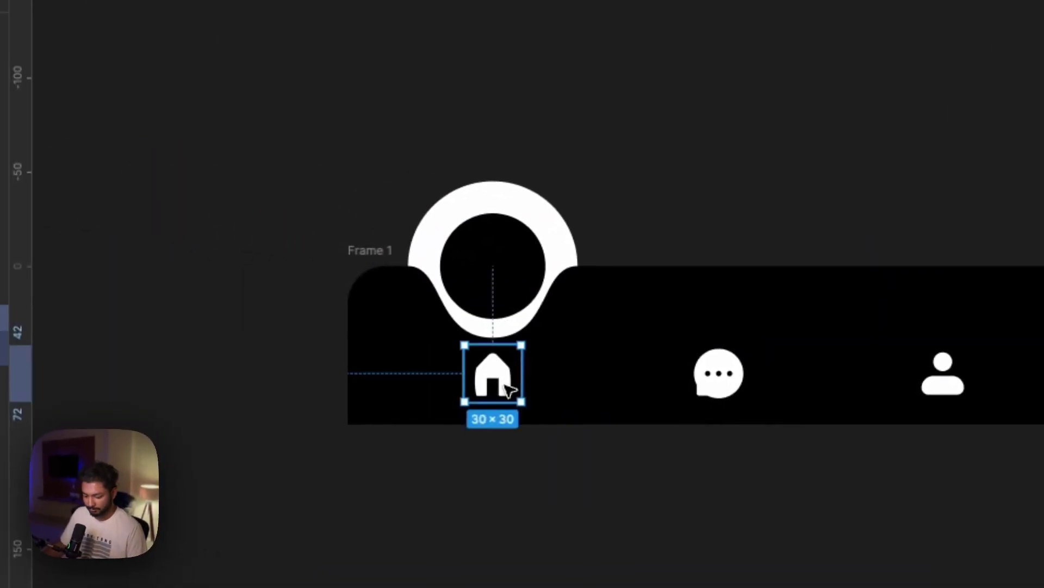
pyautogui.press('Delete')
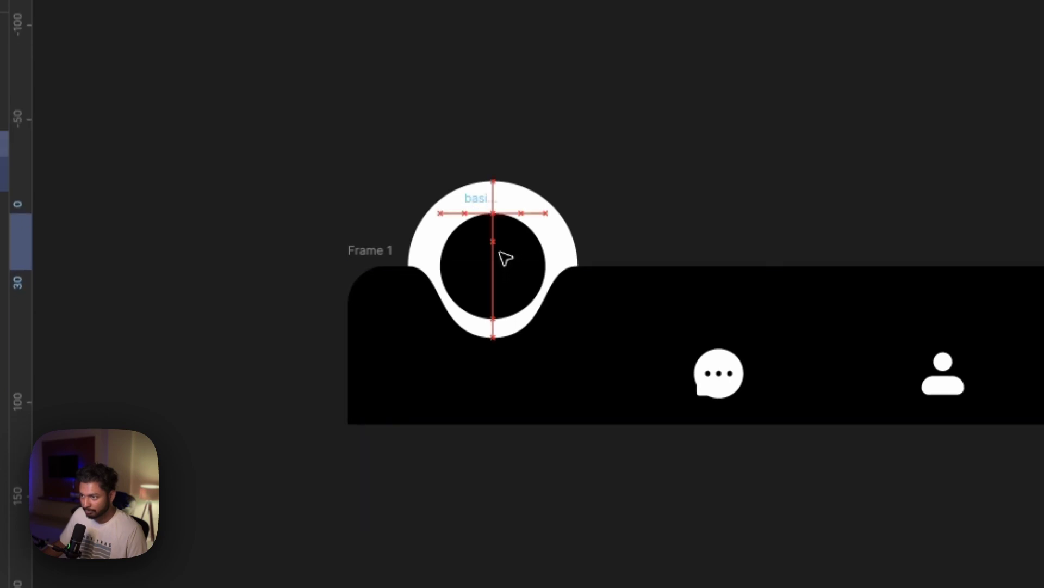
pyautogui.click(506, 252)
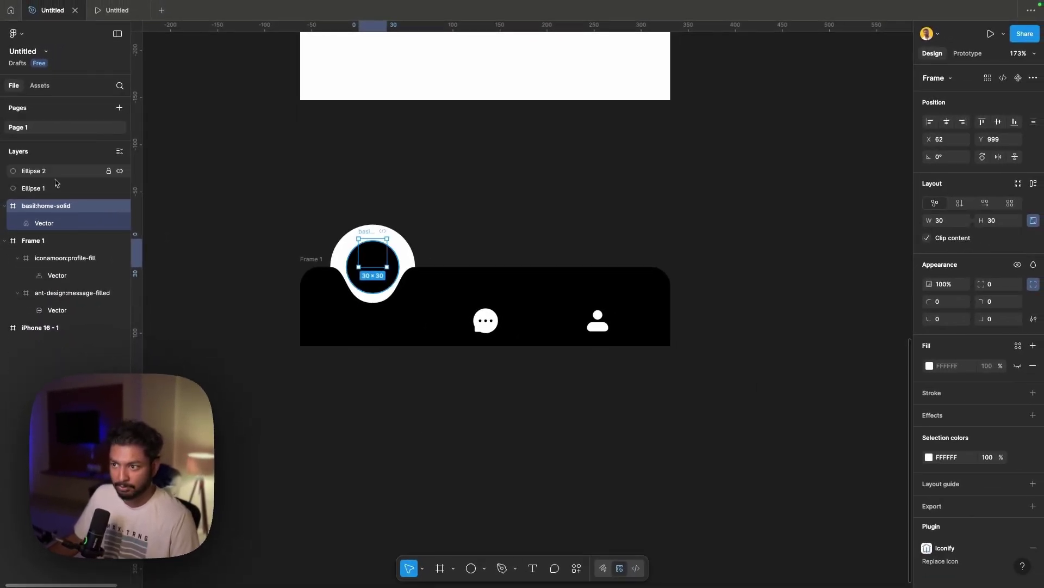
pyautogui.moveTo(54, 205); pyautogui.dragTo(53, 172)
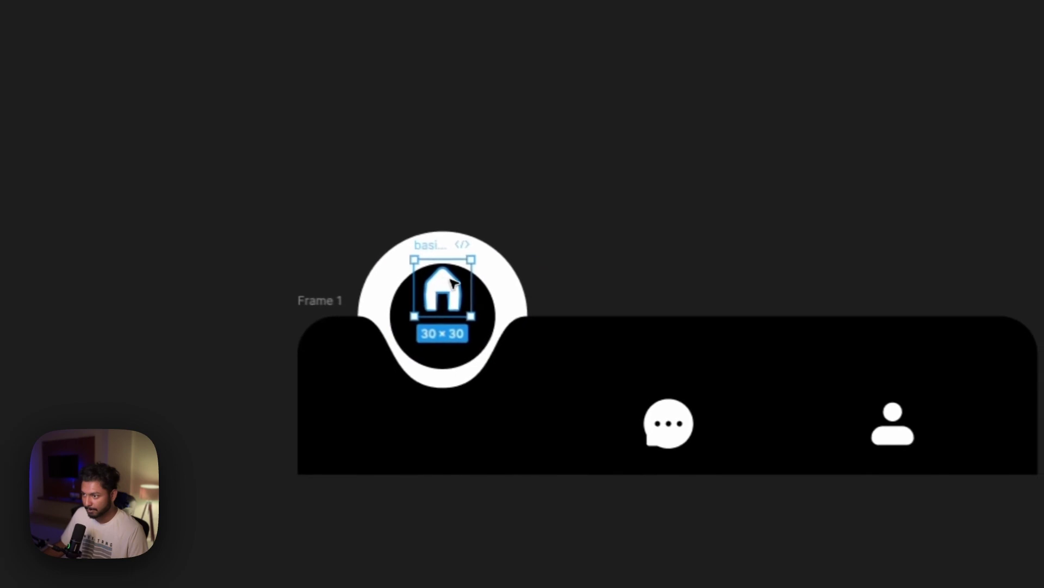
pyautogui.moveTo(754, 384); pyautogui.dragTo(754, 406)
pyautogui.moveTo(445, 311); pyautogui.dragTo(445, 311)
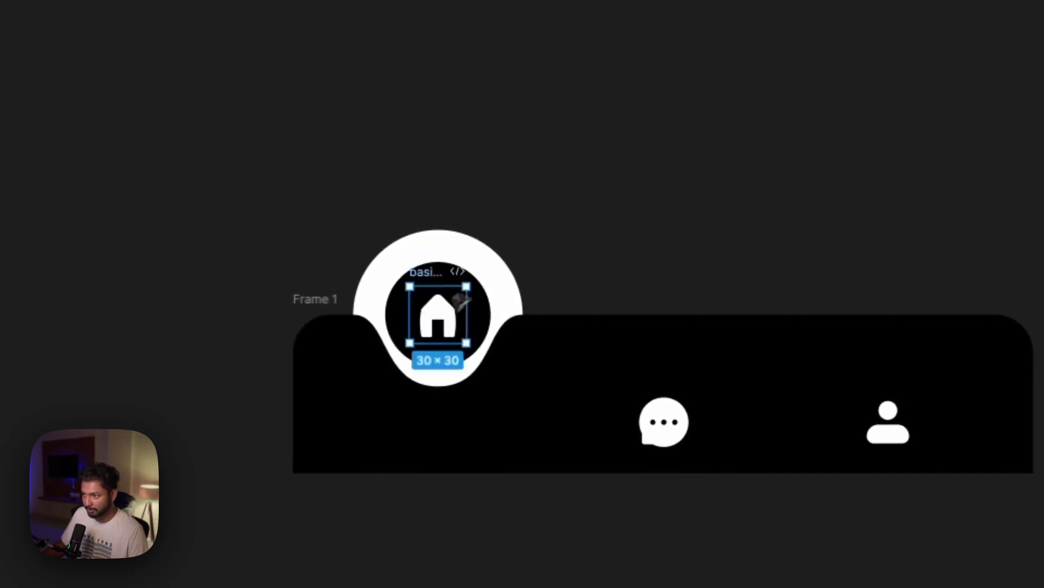
pyautogui.click(644, 212)
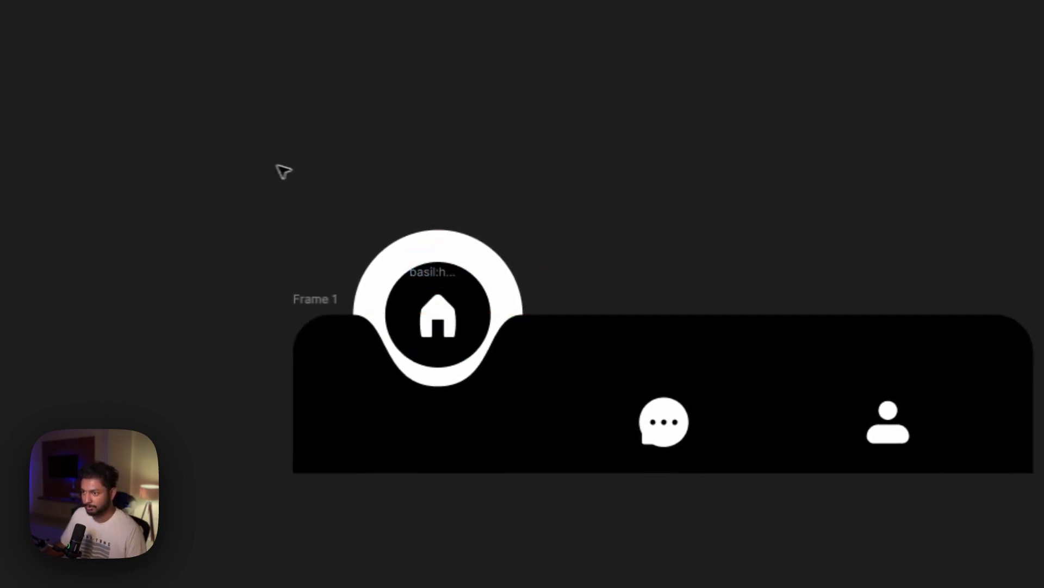
# Step: Group the bar, circles and icons into one object and place a duplicate of it directly below the original
pyautogui.moveTo(283, 171); pyautogui.dragTo(1043, 533)
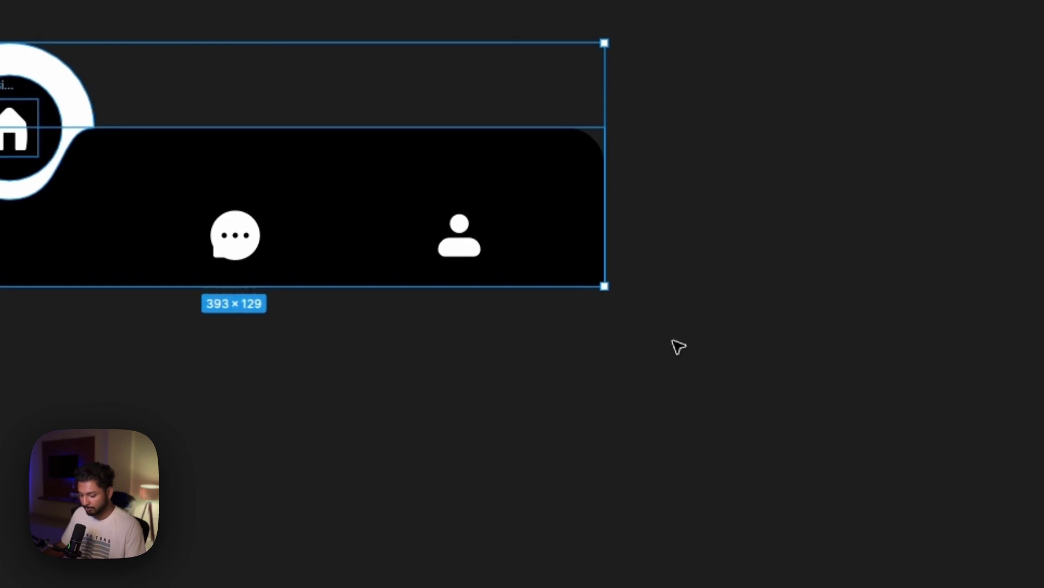
pyautogui.click(673, 342)
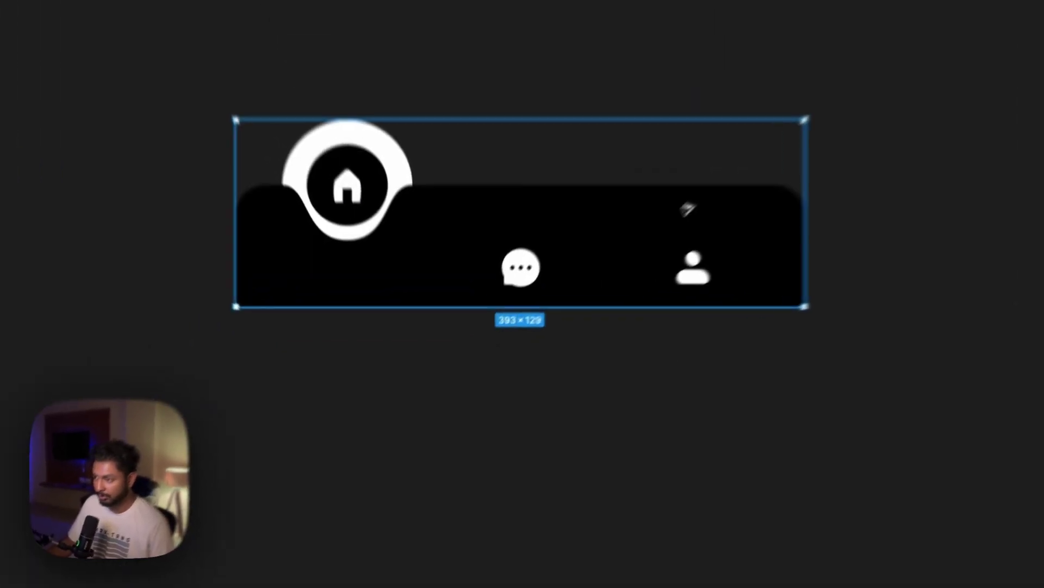
pyautogui.moveTo(592, 284); pyautogui.dragTo(594, 429)
pyautogui.moveTo(761, 434); pyautogui.dragTo(765, 443)
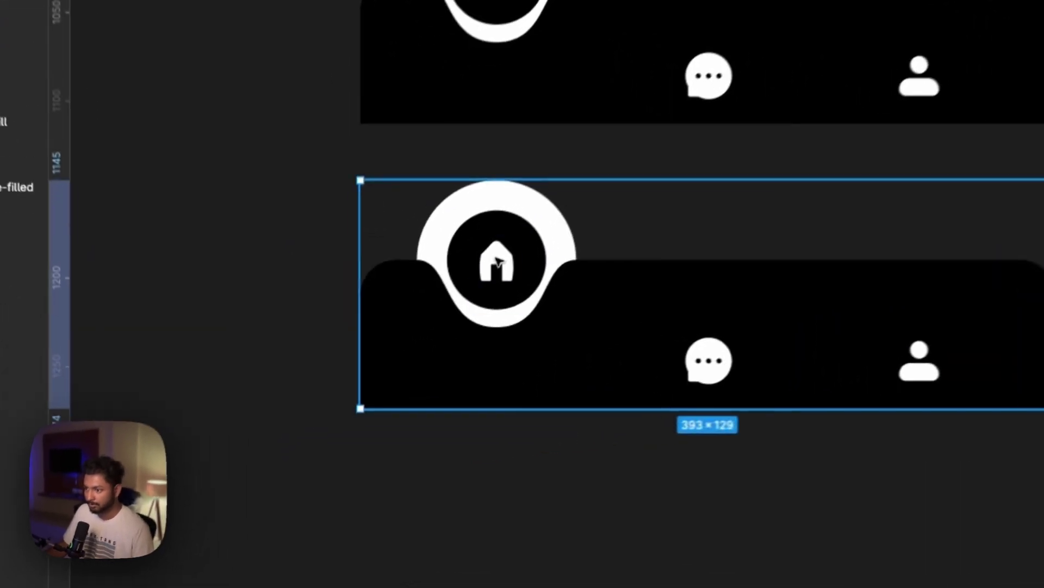
# Step: Move the duplicate bar's home icon out of the circle into the bar, level with the message icon
pyautogui.doubleClick(369, 368)
pyautogui.moveTo(516, 246); pyautogui.dragTo(517, 338)
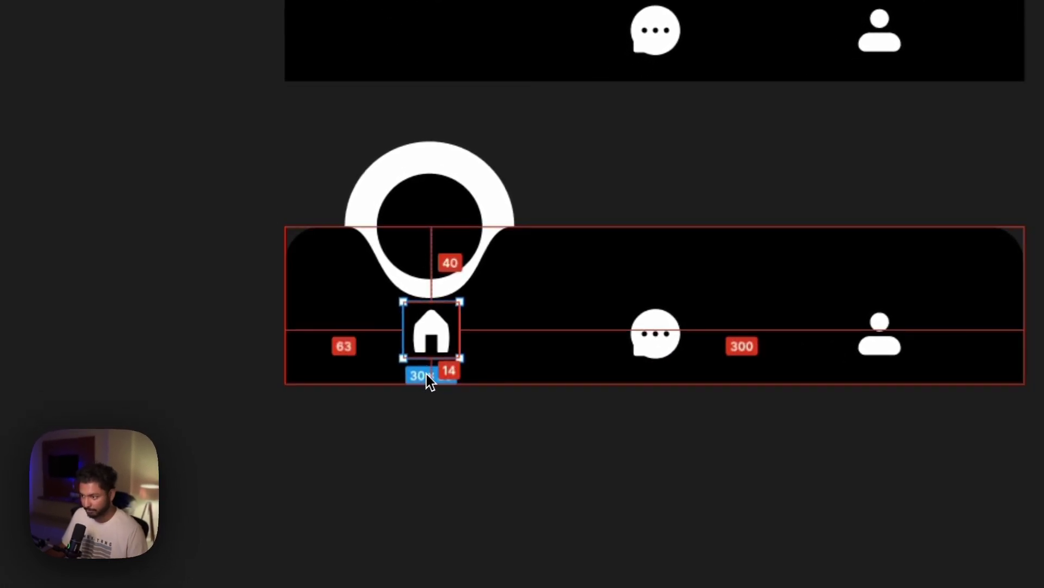
pyautogui.click(659, 336)
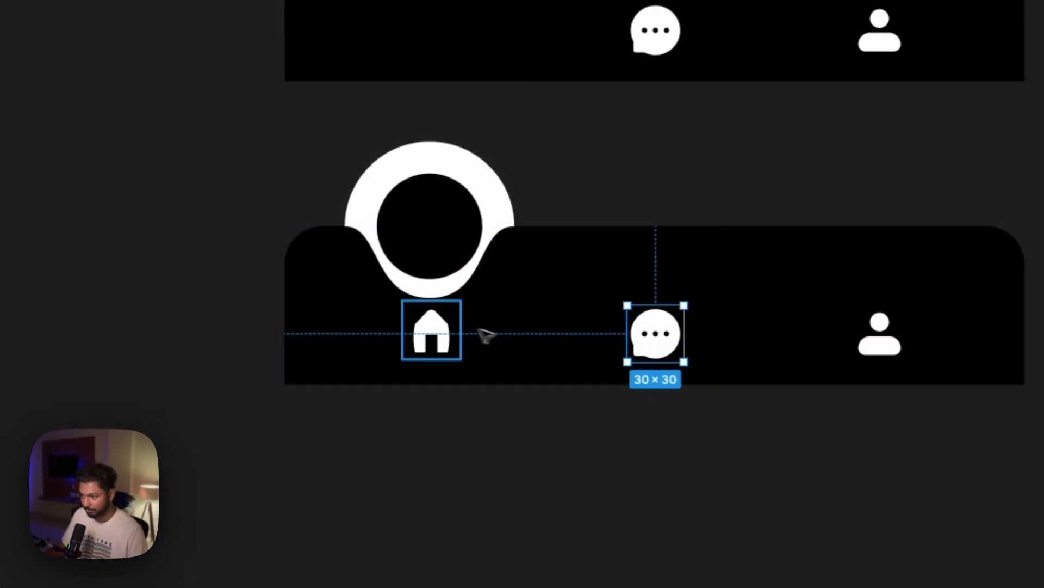
pyautogui.click(438, 330)
pyautogui.press('alt')
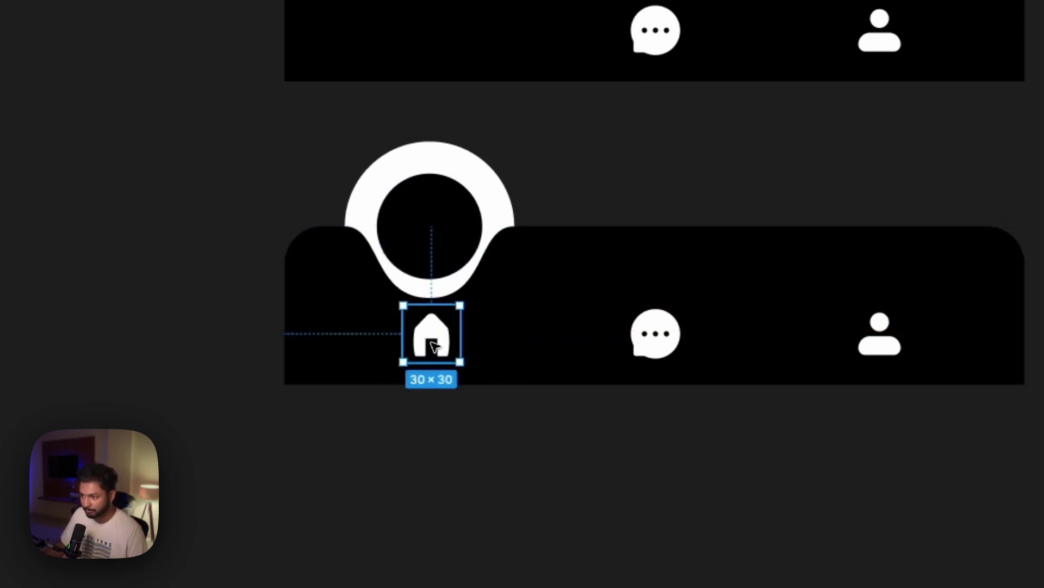
# Step: Undo the home icon's moves out of the black circle in the duplicate bar
pyautogui.moveTo(431, 346); pyautogui.dragTo(431, 347)
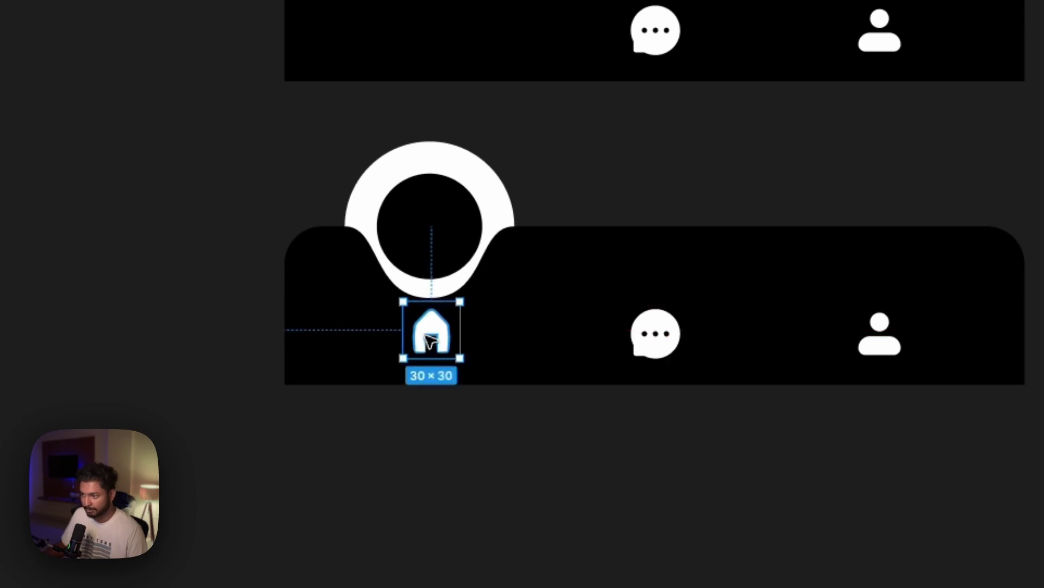
pyautogui.hotkey('ctrl', 'z')
pyautogui.hotkey('ctrl', 'z')
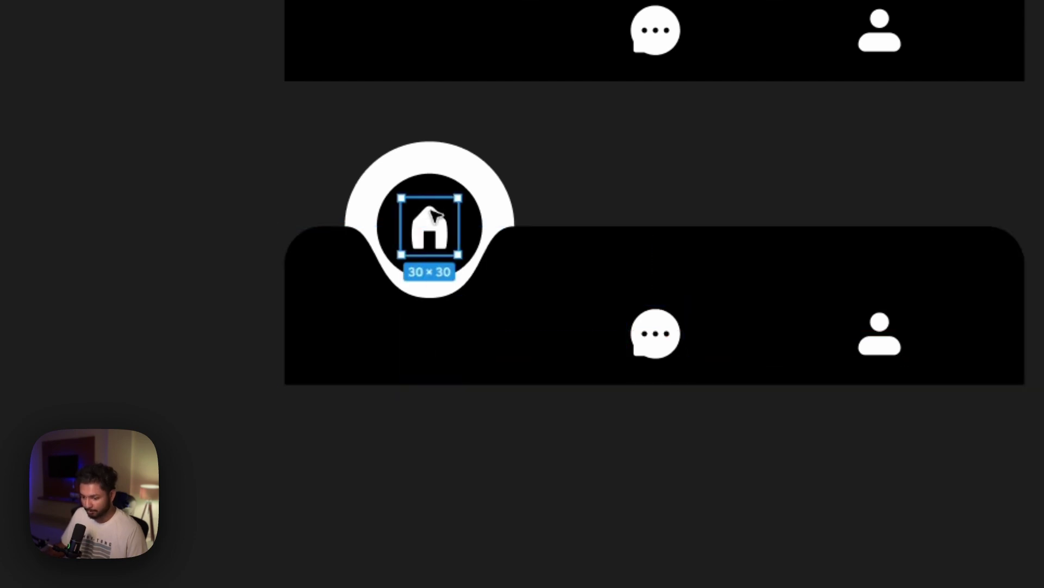
# Step: Move the duplicate bar's home icon straight down into the bar frame at X 62, Y 42, level with the message icon
pyautogui.moveTo(434, 223); pyautogui.dragTo(435, 250)
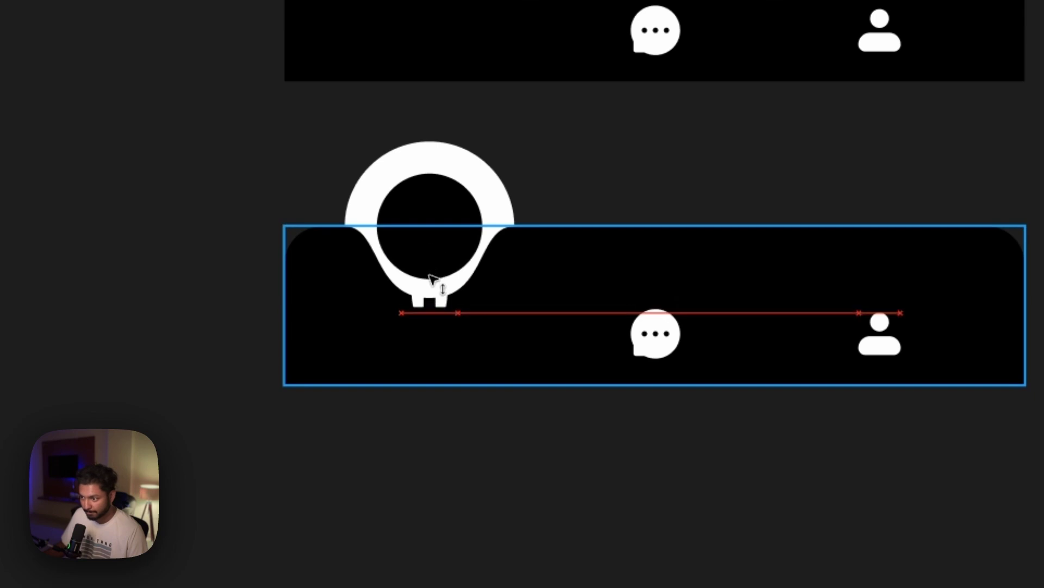
pyautogui.moveTo(427, 310); pyautogui.dragTo(433, 332)
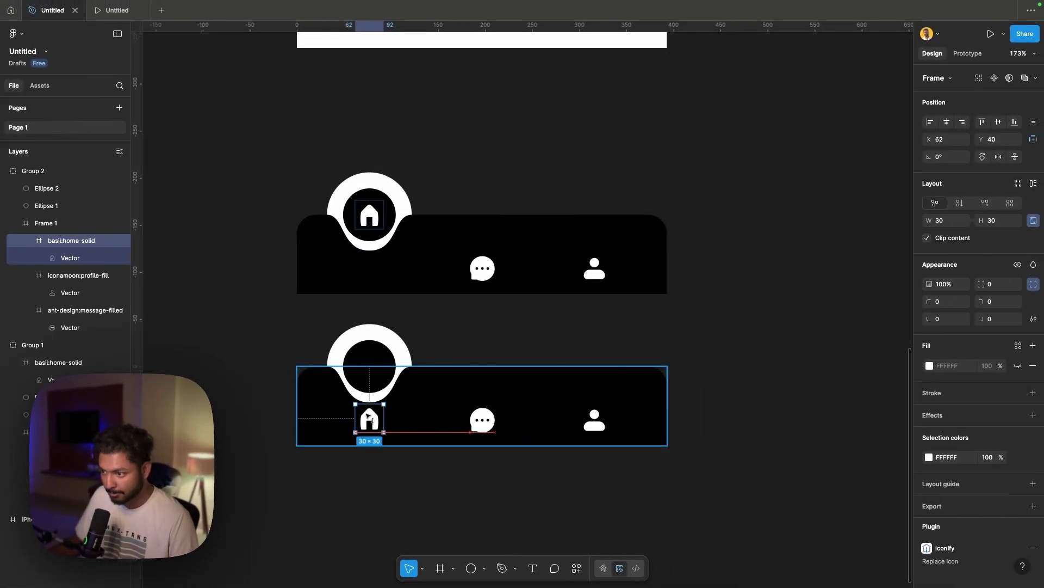
pyautogui.moveTo(368, 416); pyautogui.dragTo(369, 420)
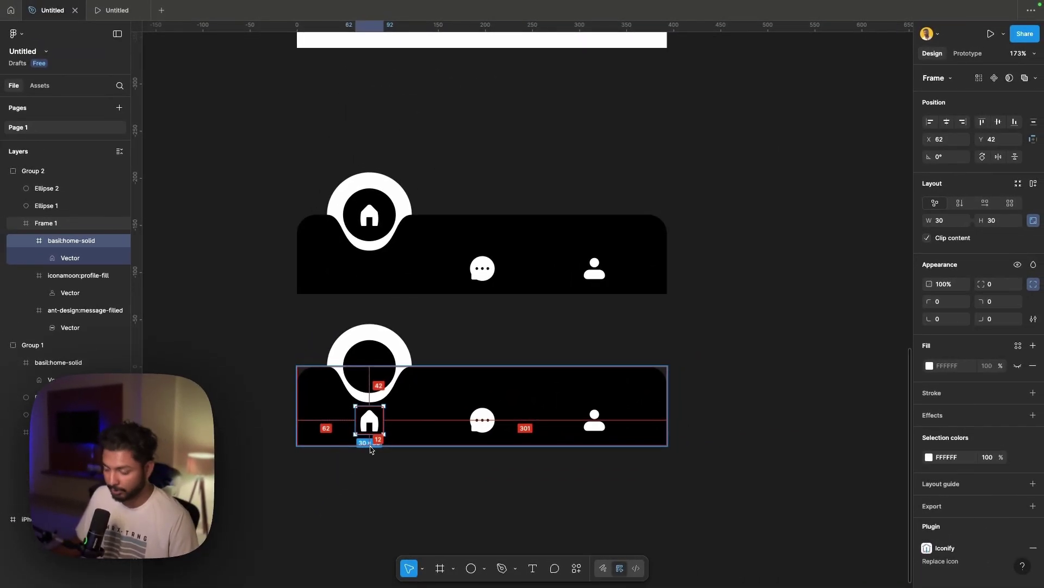
pyautogui.press('alt')
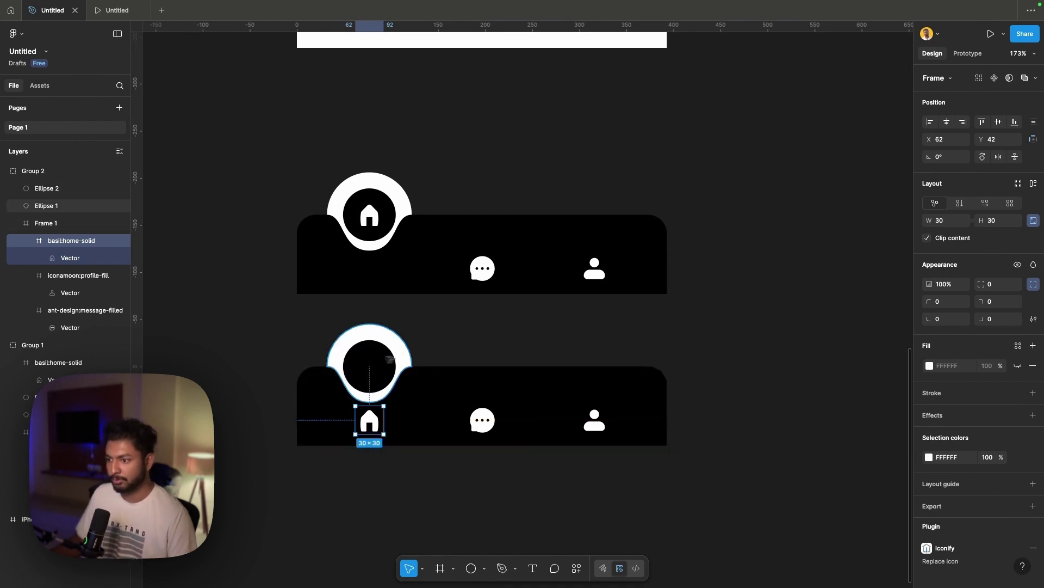
# Step: Select the white notch shape and black circle together and move them horizontally until they are centred above the message icon
pyautogui.click(388, 359)
pyautogui.click(355, 336)
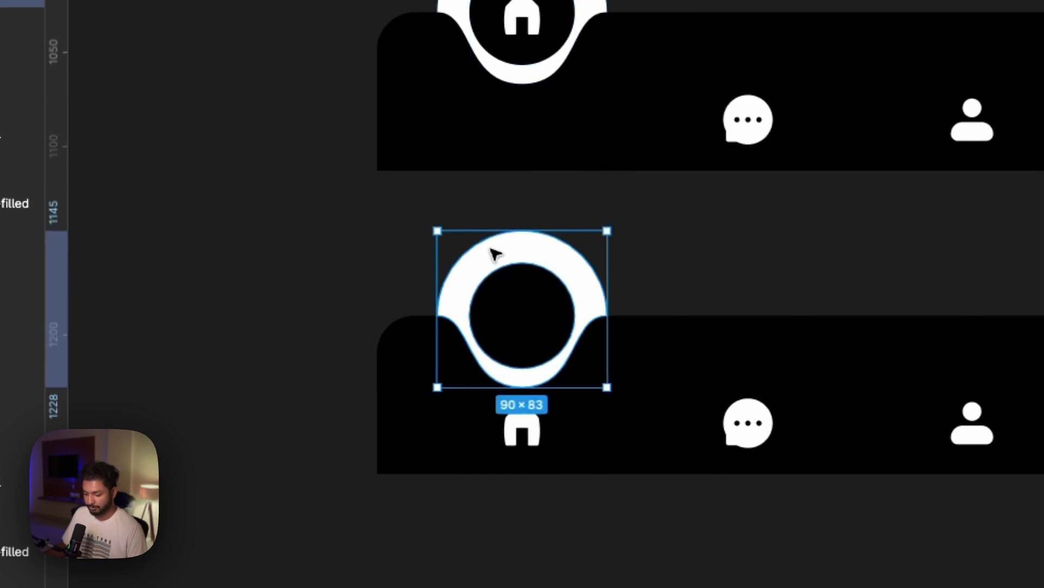
pyautogui.moveTo(492, 254); pyautogui.dragTo(716, 273)
# Step: Move the second bar's message icon up into the black circle and place its layer inside Group 2, above both ellipses
pyautogui.click(761, 421)
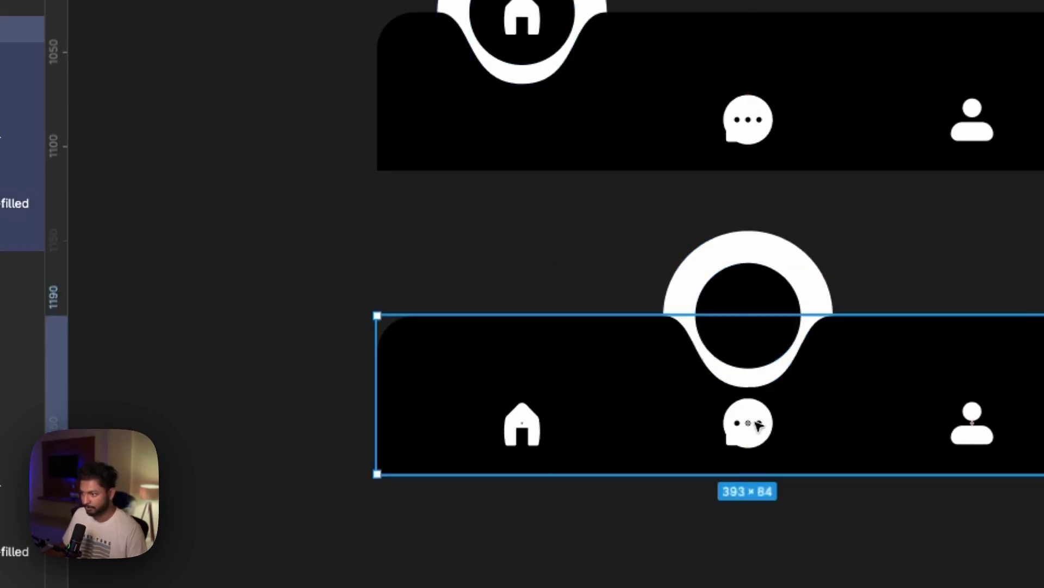
pyautogui.click(760, 427)
pyautogui.moveTo(759, 427); pyautogui.dragTo(760, 318)
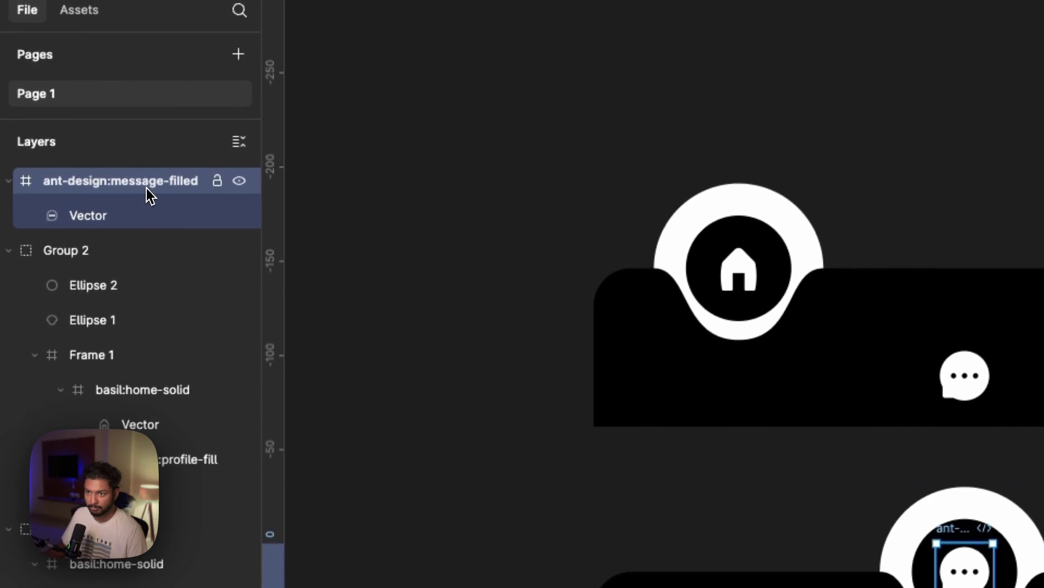
pyautogui.moveTo(145, 255); pyautogui.dragTo(145, 262)
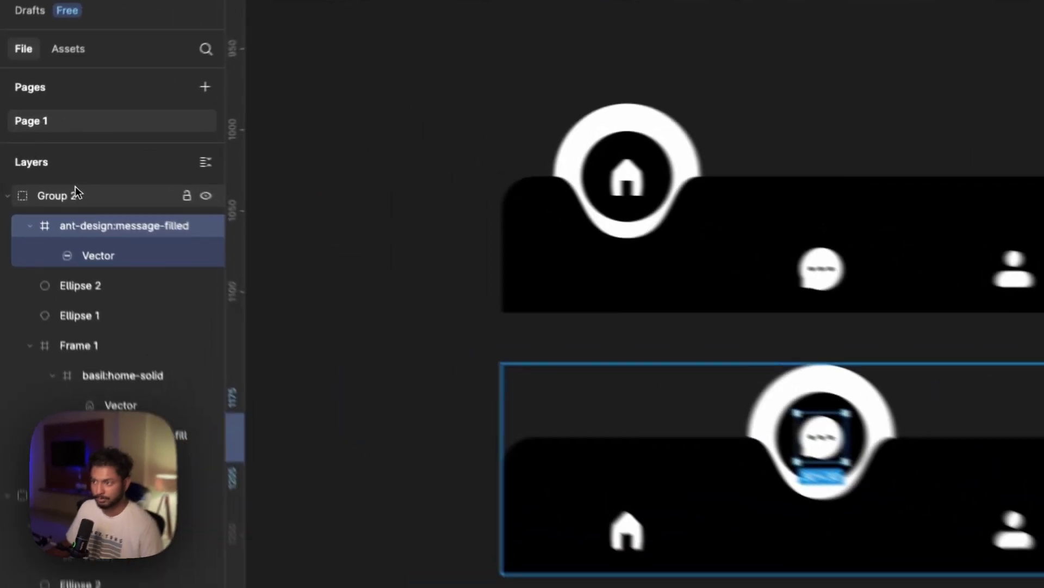
# Step: Duplicate the message-state bar group and place the copy directly below it
pyautogui.click(416, 287)
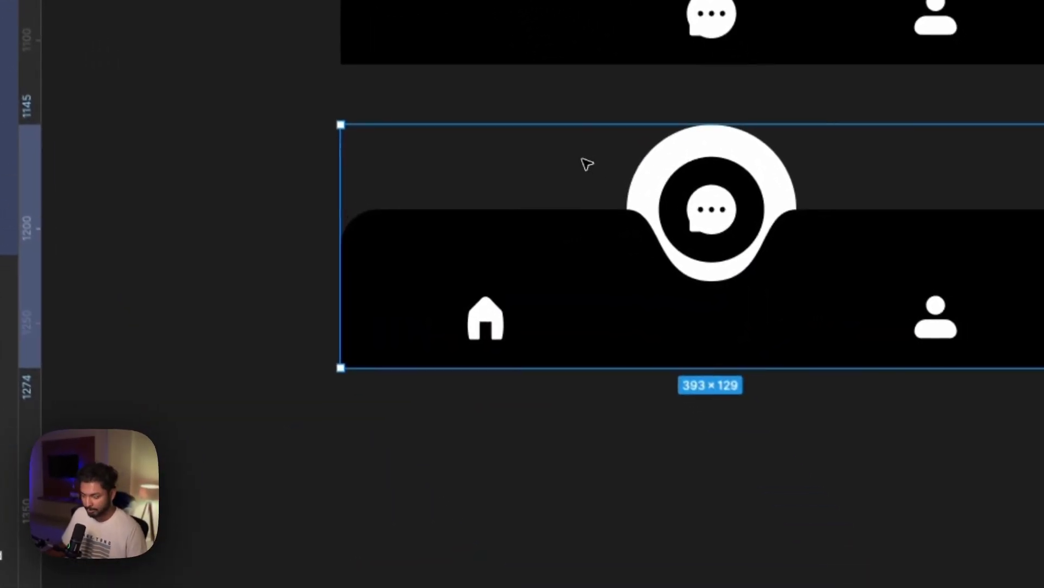
pyautogui.moveTo(587, 164); pyautogui.dragTo(585, 482)
# Step: Move the third bar's message icon straight down out of the circle to X 182, Y 1402, level with the home and profile icons
pyautogui.click(492, 306)
pyautogui.click(499, 307)
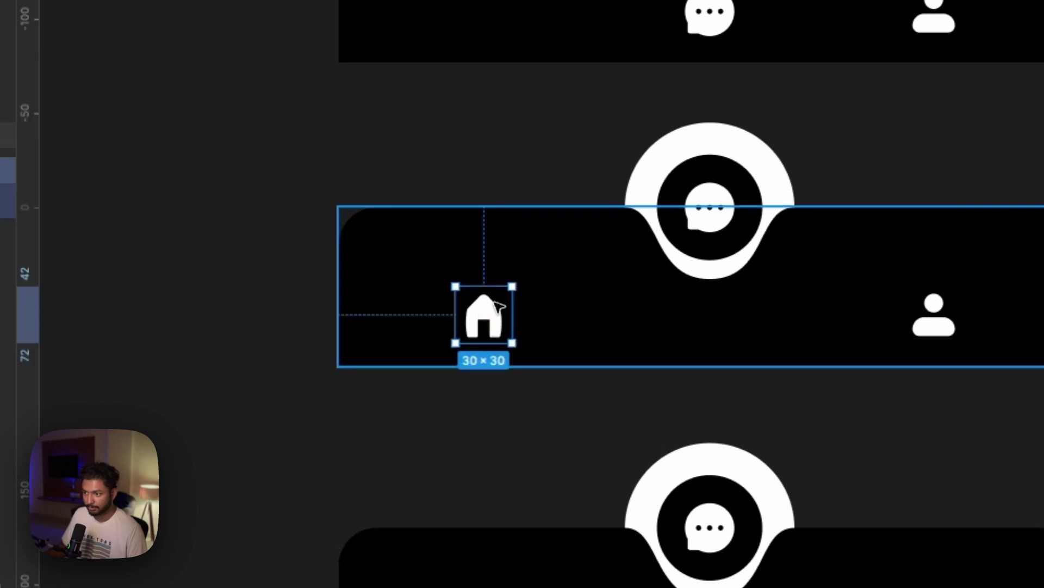
pyautogui.scroll(-2, 496, 305)
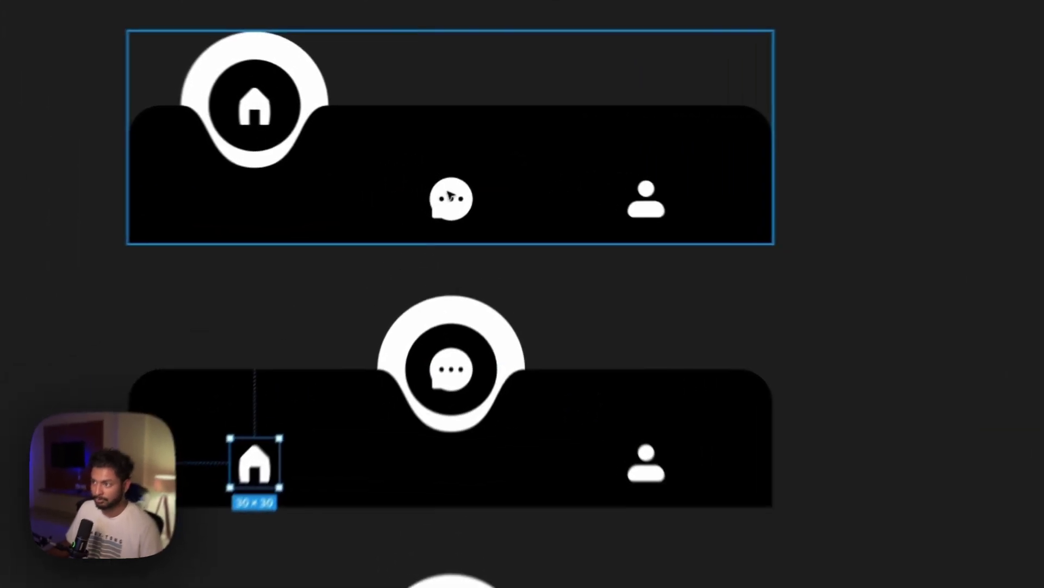
pyautogui.doubleClick(470, 169)
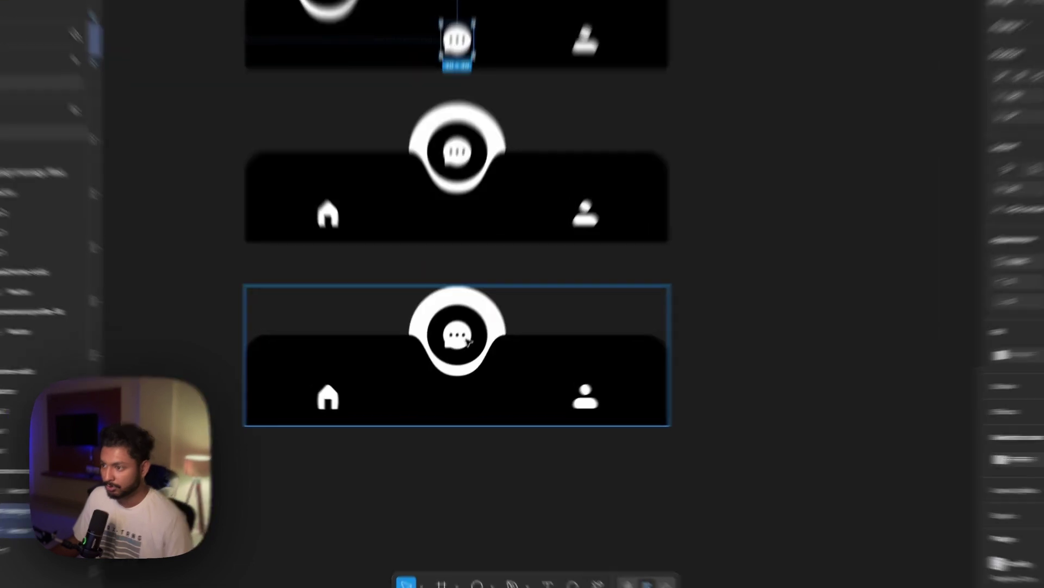
pyautogui.doubleClick(460, 353)
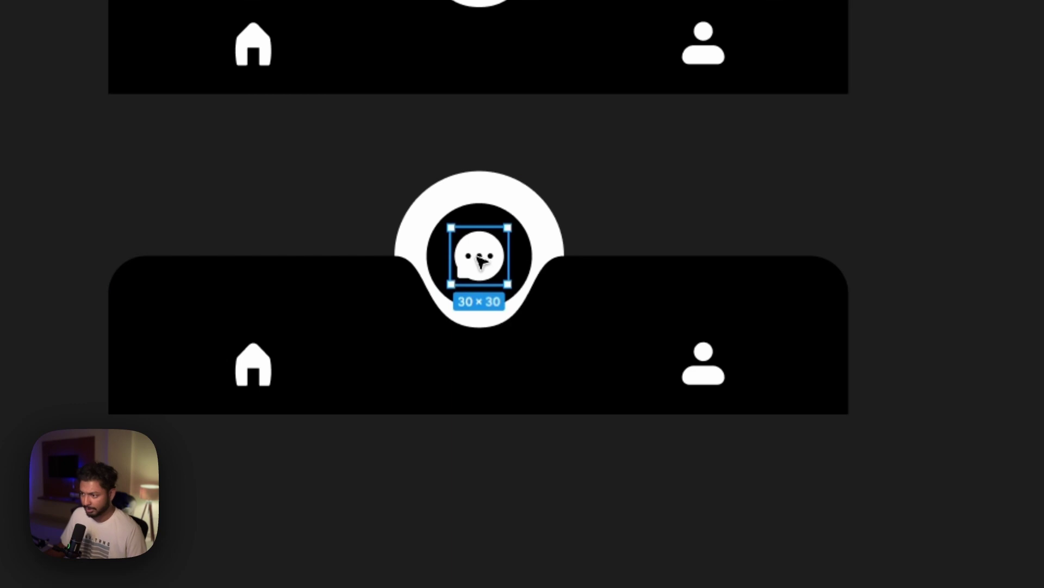
pyautogui.moveTo(479, 260); pyautogui.dragTo(481, 370)
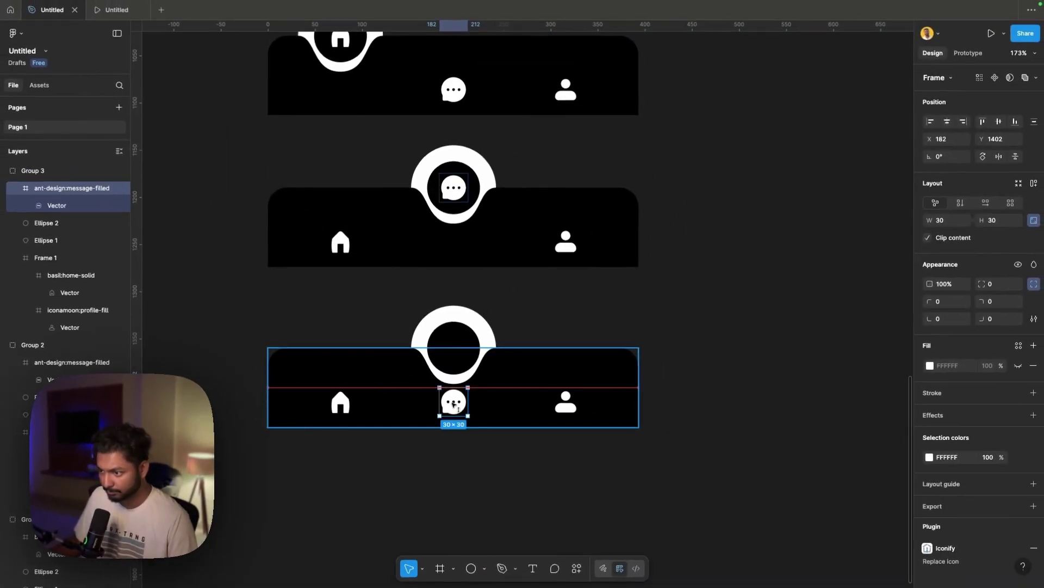
pyautogui.moveTo(455, 405); pyautogui.dragTo(455, 407)
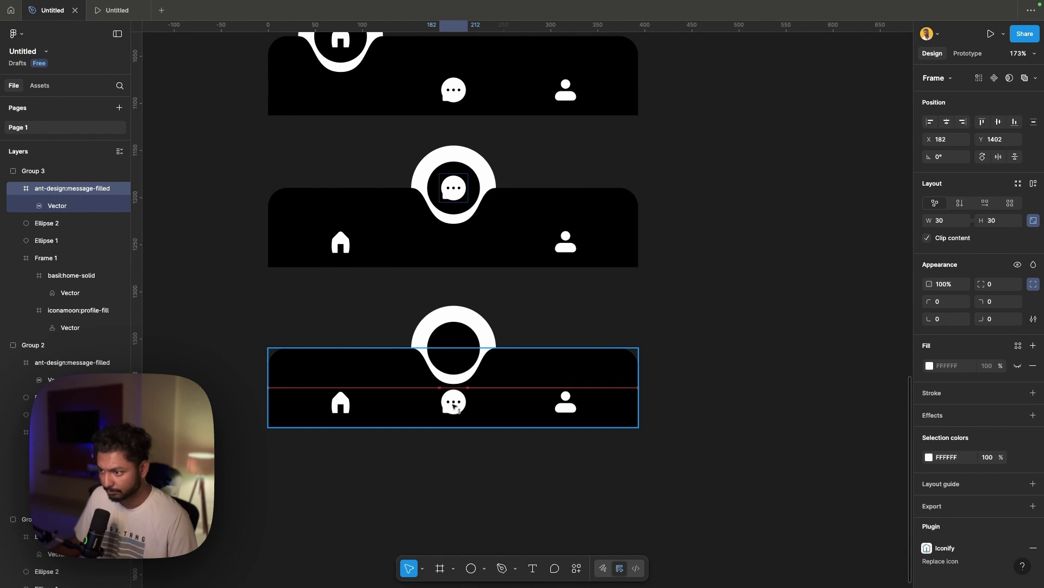
pyautogui.moveTo(455, 403); pyautogui.dragTo(455, 403)
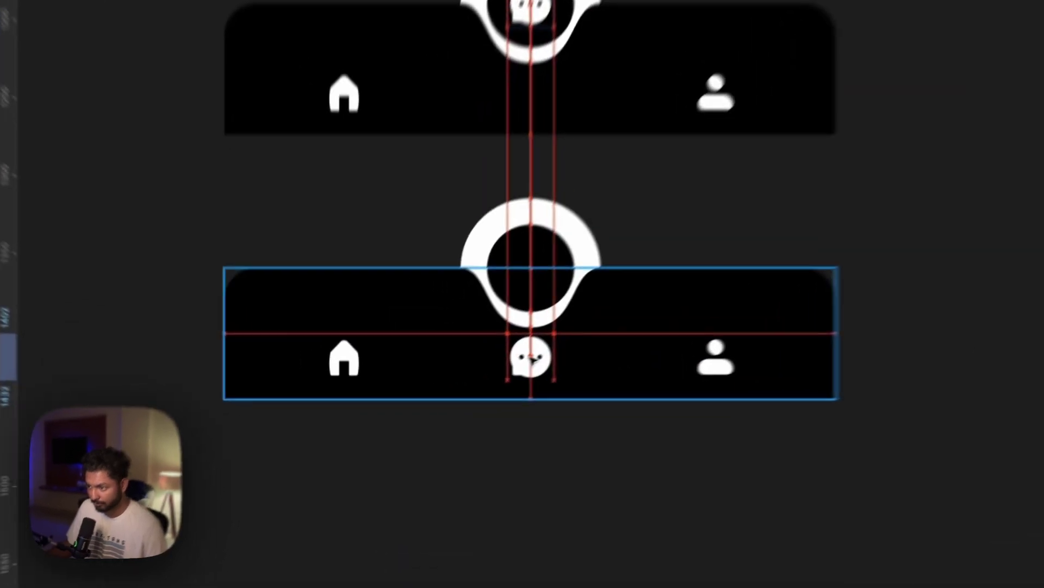
pyautogui.press('alt')
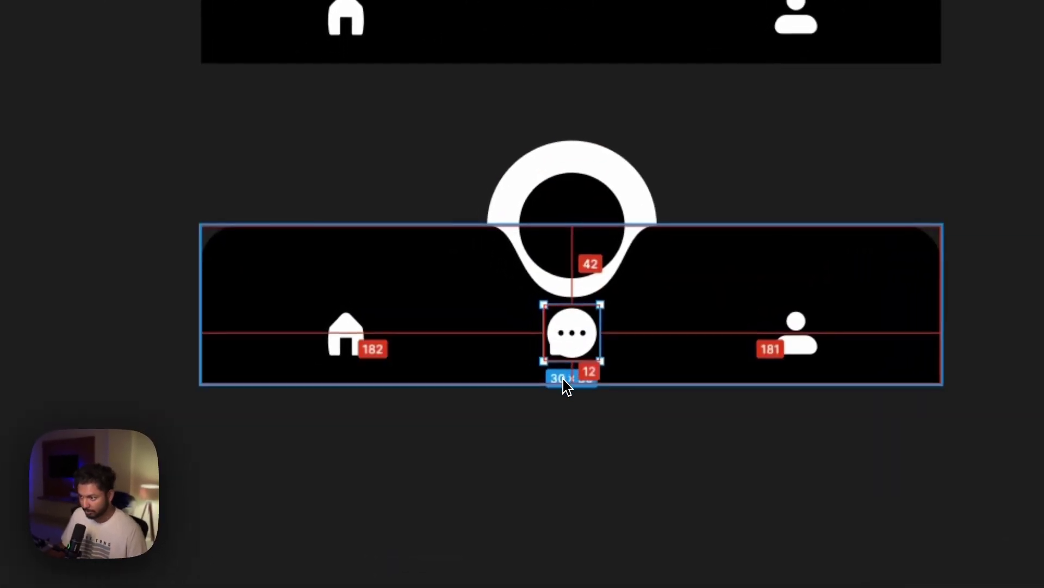
# Step: Move the third bar's message icon layer from the top of Group 3 into Frame 1
pyautogui.click(345, 325)
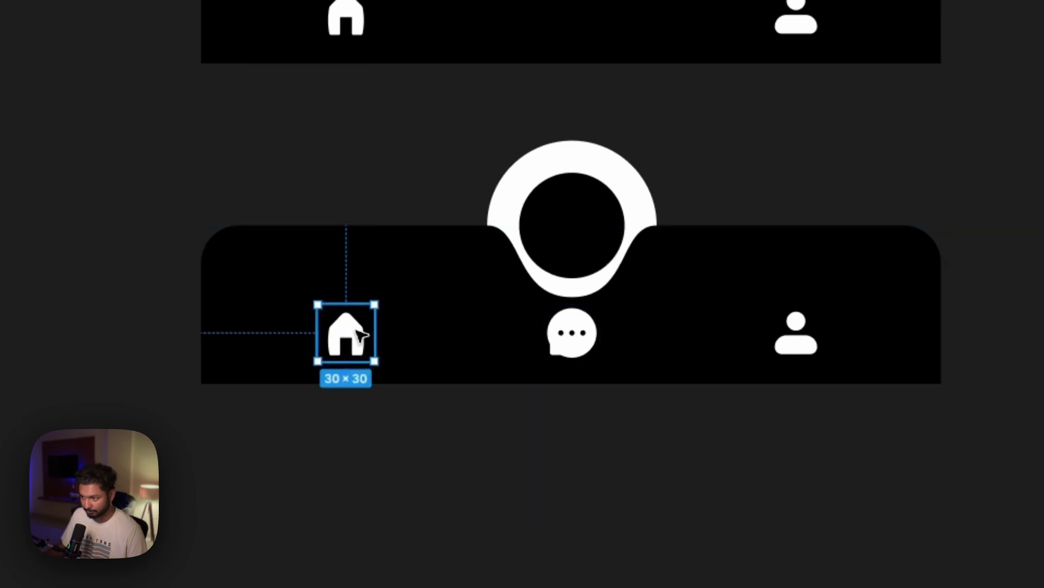
pyautogui.press('alt')
pyautogui.click(571, 239)
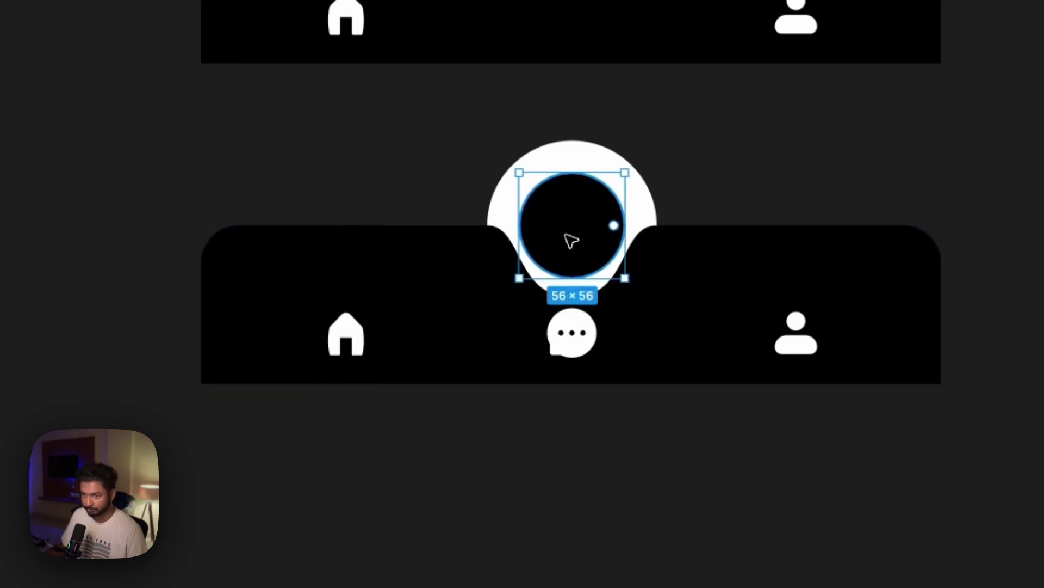
pyautogui.click(577, 347)
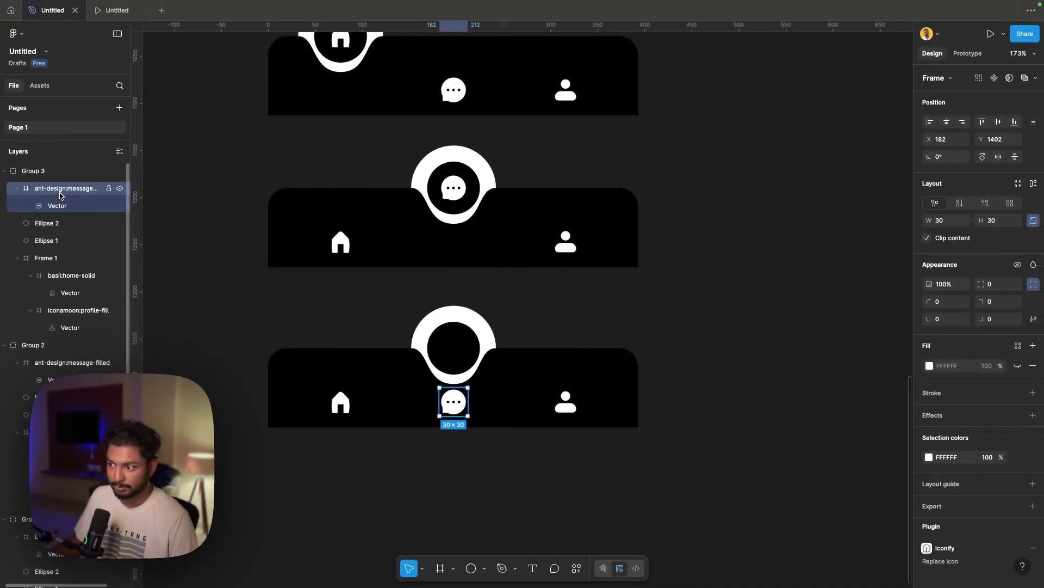
pyautogui.moveTo(60, 194); pyautogui.dragTo(58, 266)
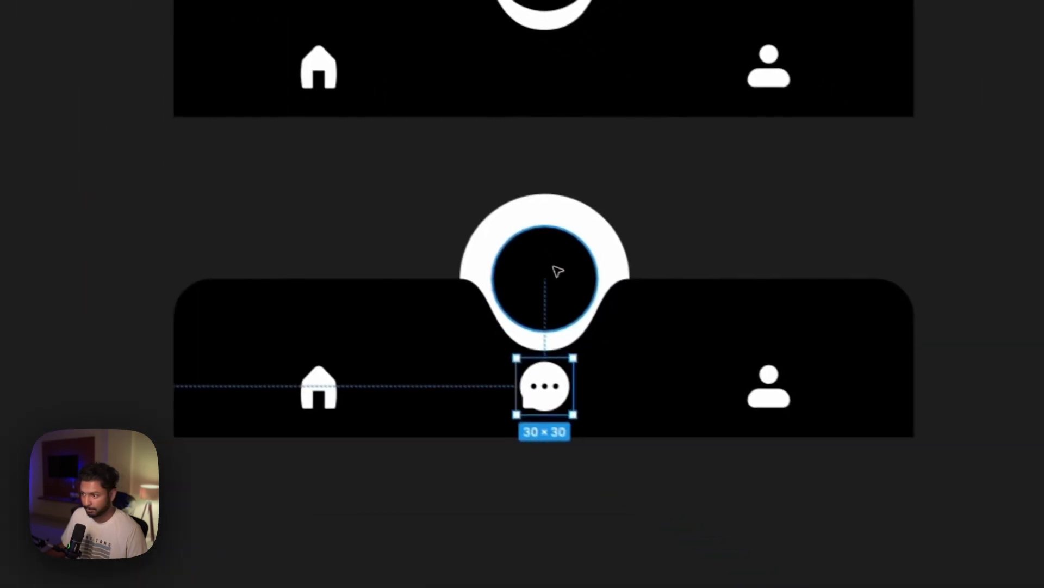
# Step: Move the third bar's notch shape and black circle over the profile icon and align their horizontal centres with it
pyautogui.click(911, 487)
pyautogui.click(530, 206)
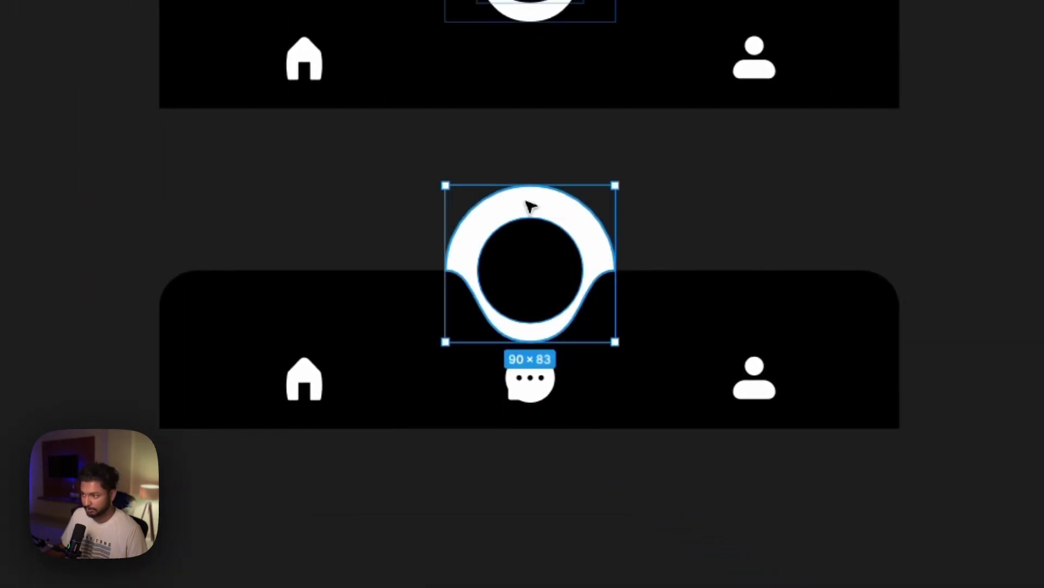
pyautogui.moveTo(530, 205); pyautogui.dragTo(750, 234)
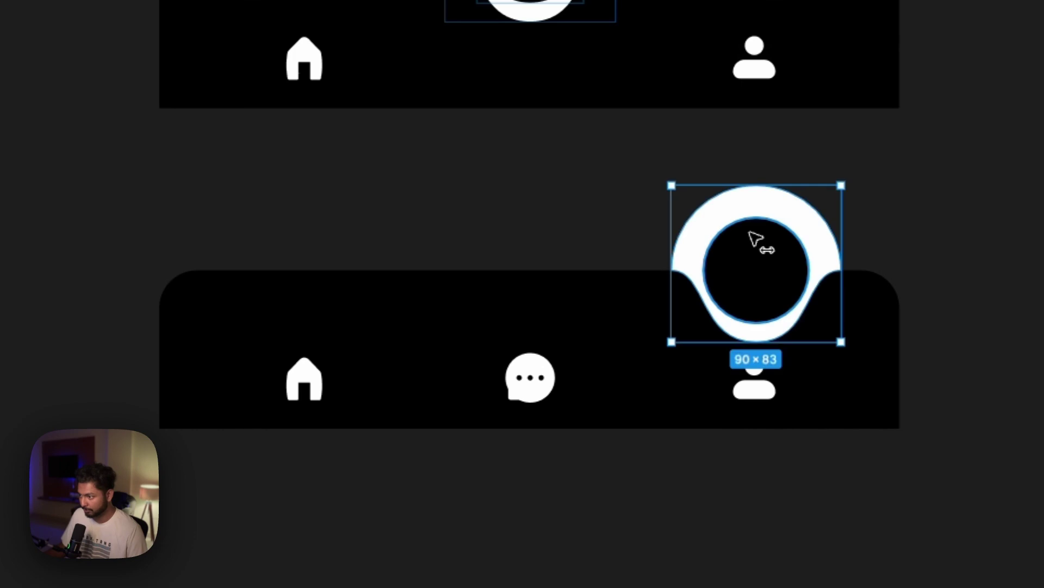
pyautogui.keyDown('shift'); pyautogui.click(756, 381); pyautogui.keyUp('shift')
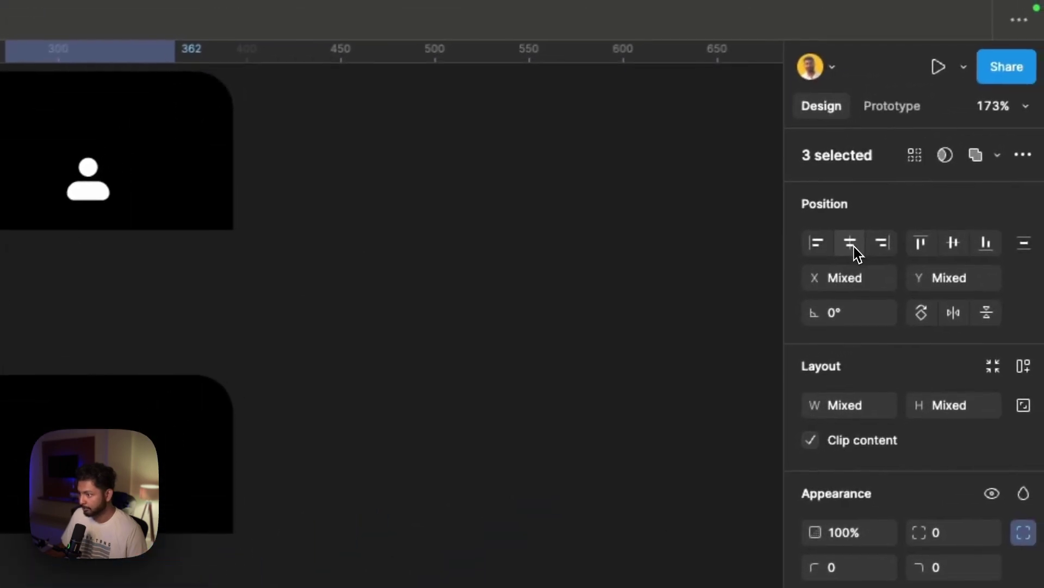
pyautogui.click(869, 240)
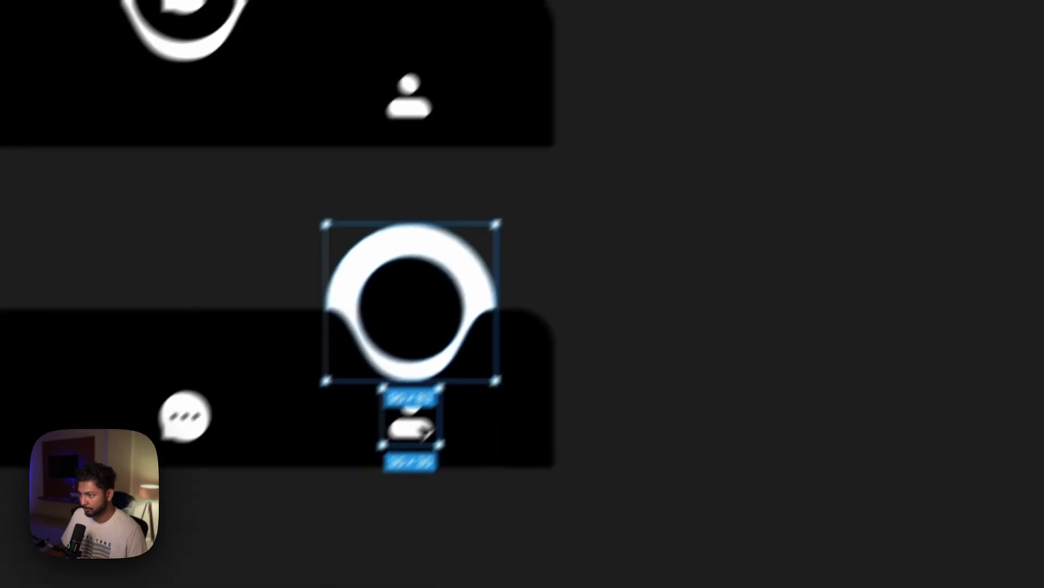
# Step: Take the profile icon out of the bar, centre it in the black circle at X 302, Y 1345, and put it above both ellipses in Group 3
pyautogui.click(265, 560)
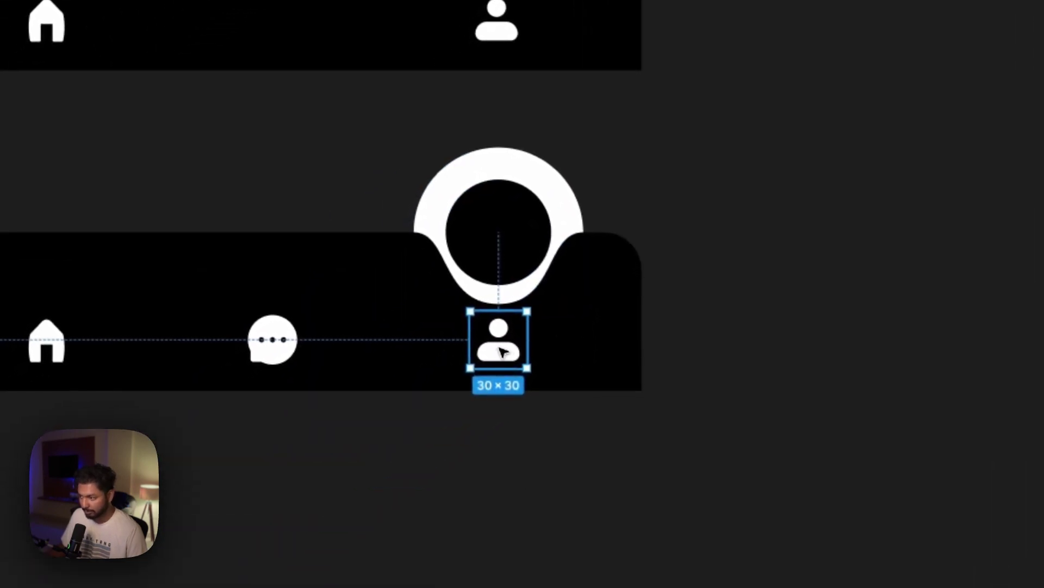
pyautogui.press('Delete')
pyautogui.press('Delete')
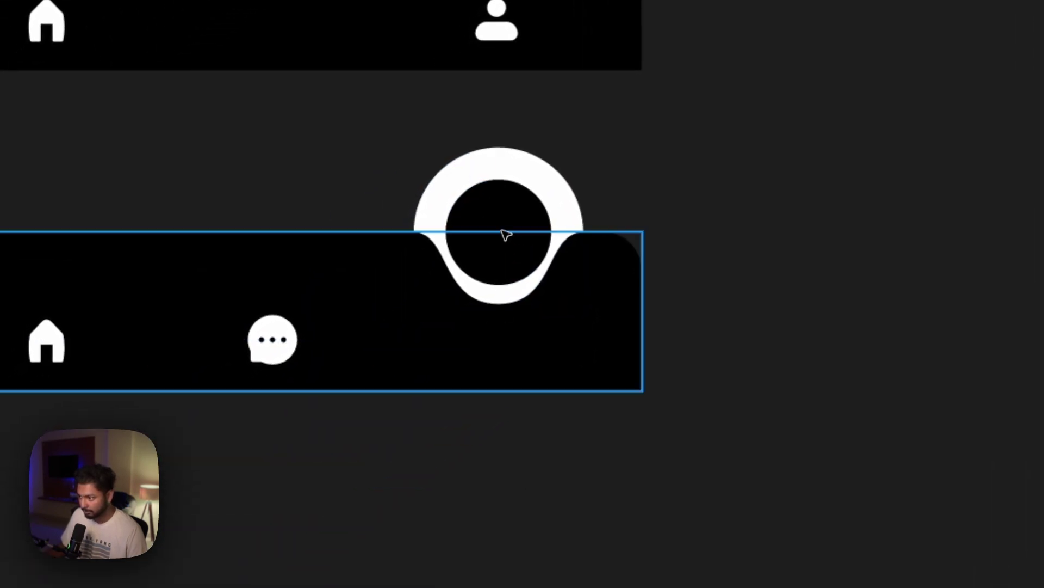
pyautogui.hotkey('ctrl', 'v')
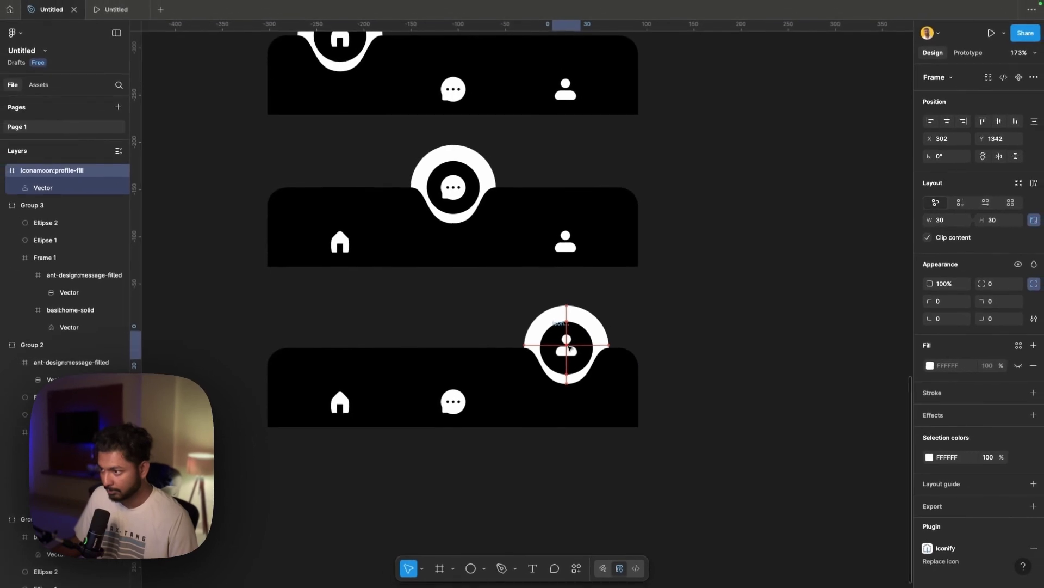
pyautogui.hotkey('ctrl', 'v')
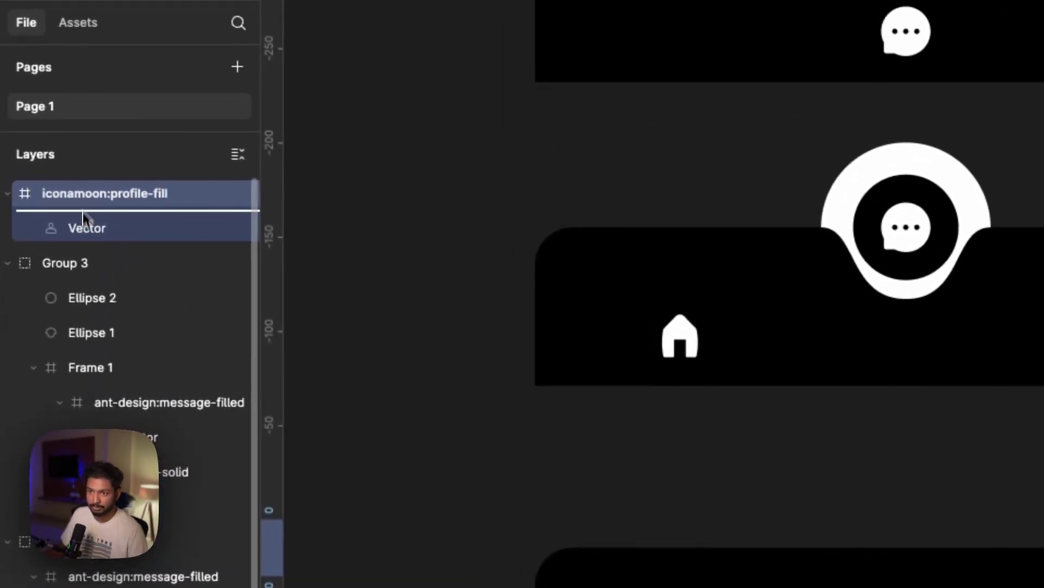
pyautogui.moveTo(83, 218); pyautogui.dragTo(86, 269)
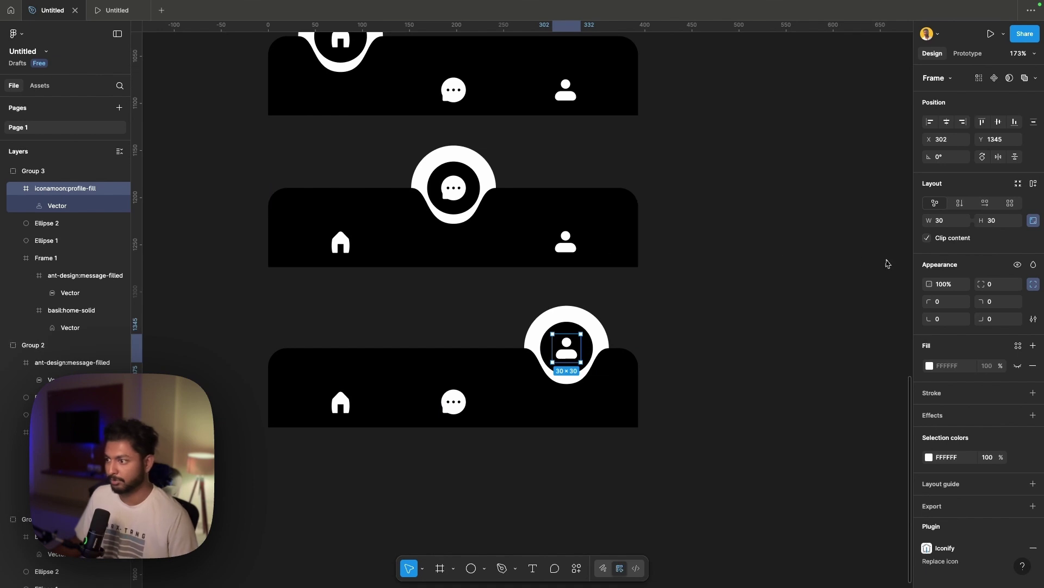
# Step: Select all three navigation bar groups and turn them into a component set
pyautogui.scroll(-3, 888, 263)
pyautogui.hscroll(2, 888, 263)
pyautogui.moveTo(383, 61); pyautogui.dragTo(412, 77)
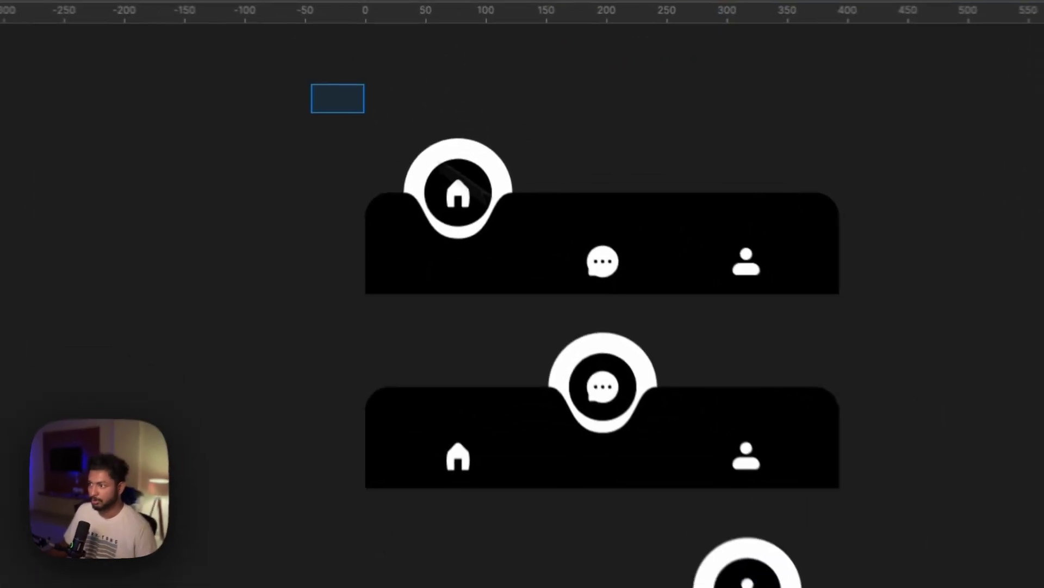
pyautogui.moveTo(364, 113); pyautogui.dragTo(381, 582)
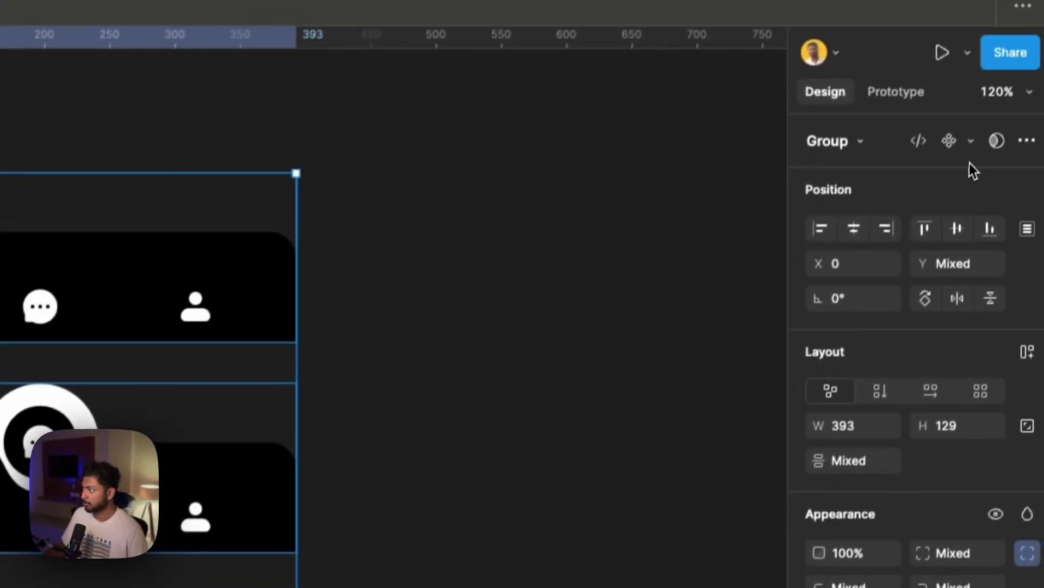
pyautogui.click(971, 142)
pyautogui.click(944, 231)
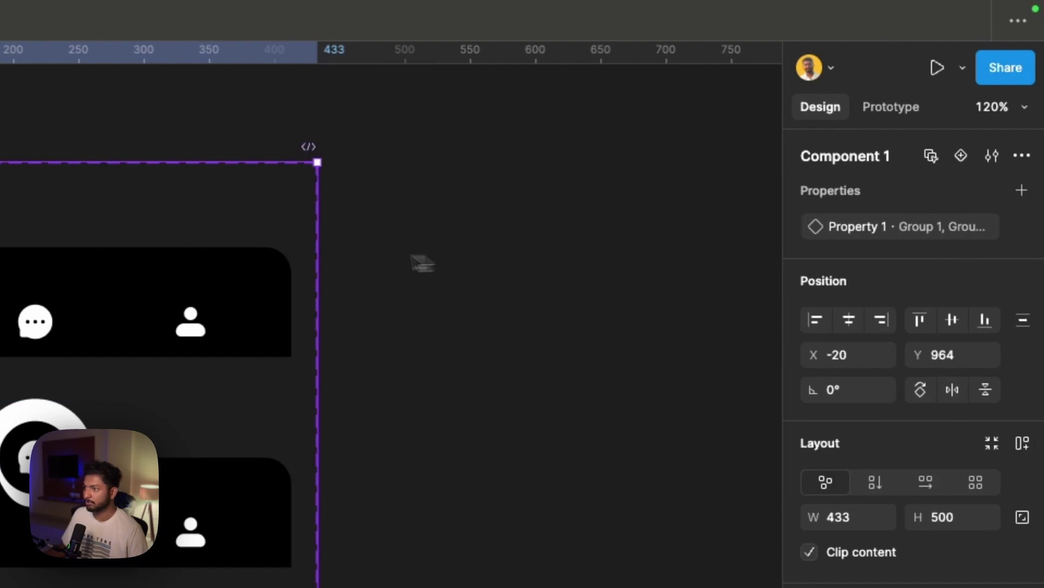
# Step: Link the message icons of the first and third bars to the Group 2 variant using On tap, Change to, Smart animate and the Gentle curve
pyautogui.hscroll(3, 423, 264)
pyautogui.click(884, 112)
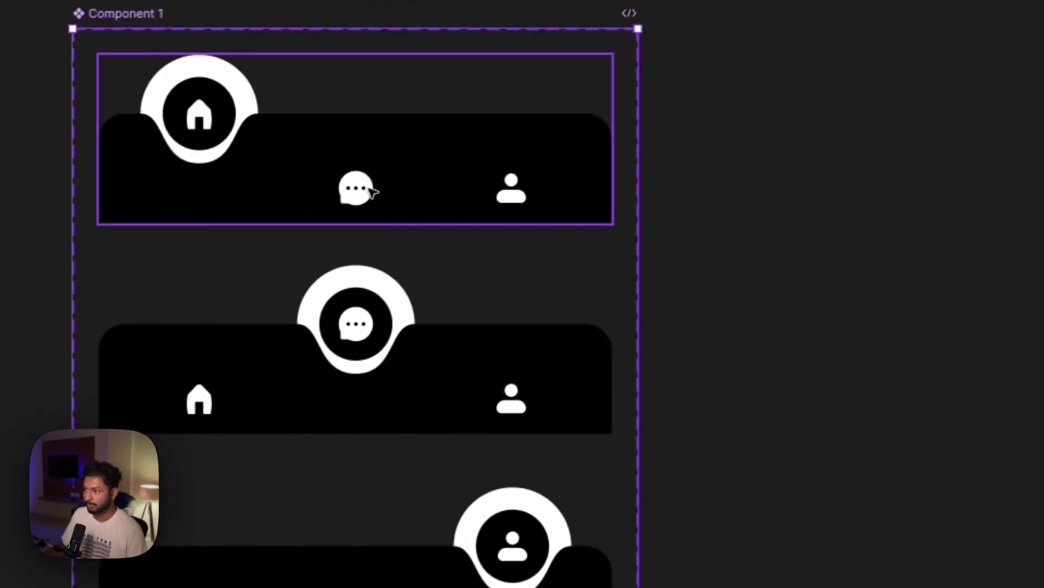
pyautogui.doubleClick(107, 281)
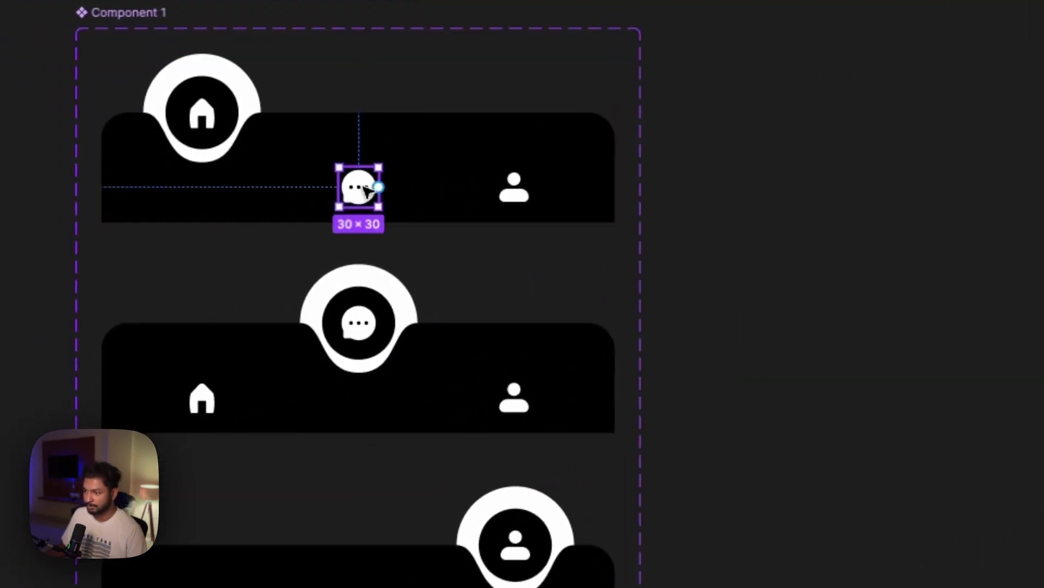
pyautogui.keyDown('shift'); pyautogui.click(488, 499); pyautogui.keyUp('shift')
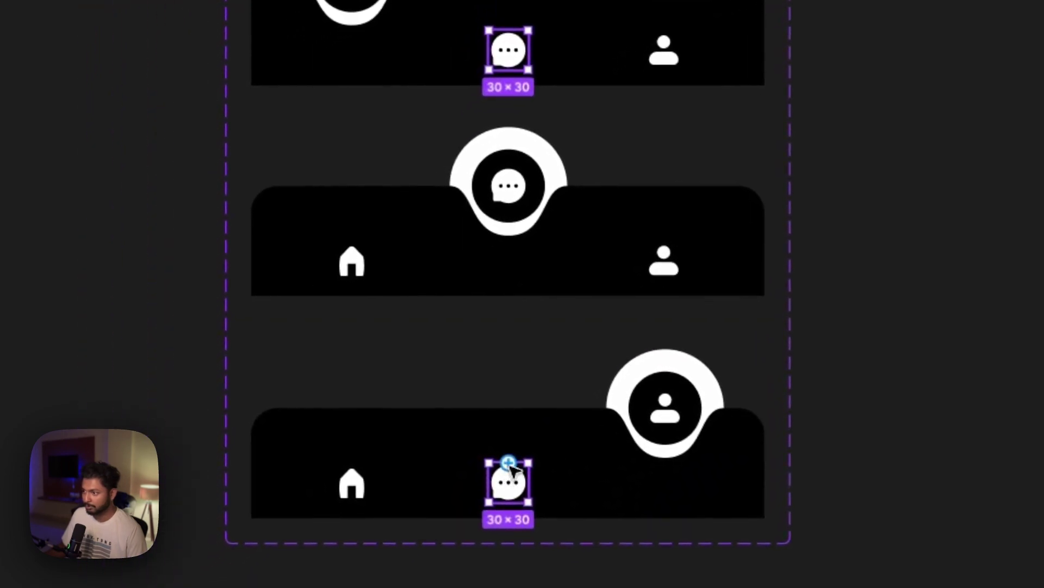
pyautogui.moveTo(509, 463); pyautogui.dragTo(546, 289)
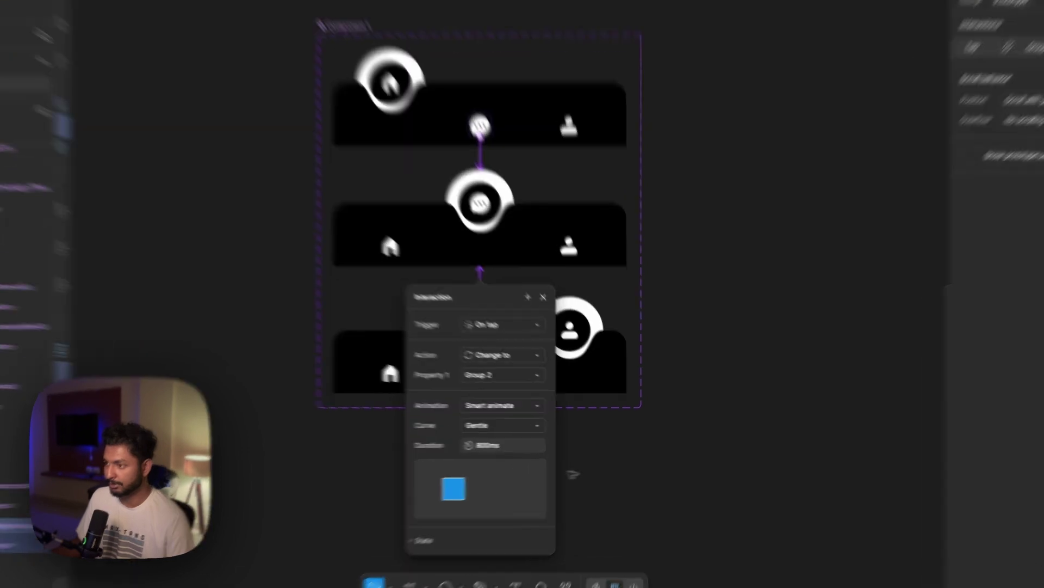
pyautogui.click(633, 465)
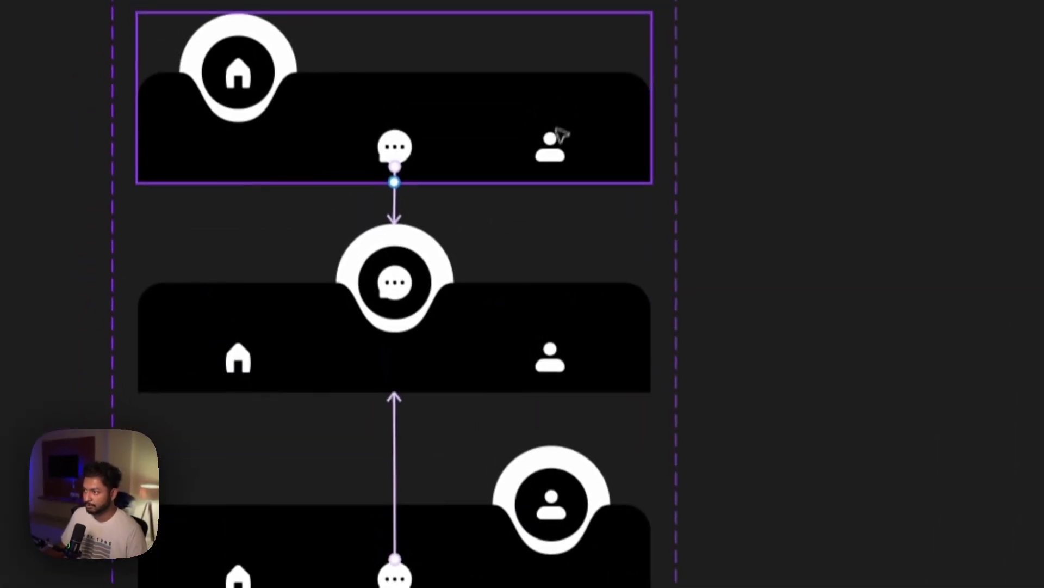
# Step: Link the first two bars' profile icons to the third variant, and the last two bars' home icons to Group 1 with On tap, Smart animate
pyautogui.click(560, 133)
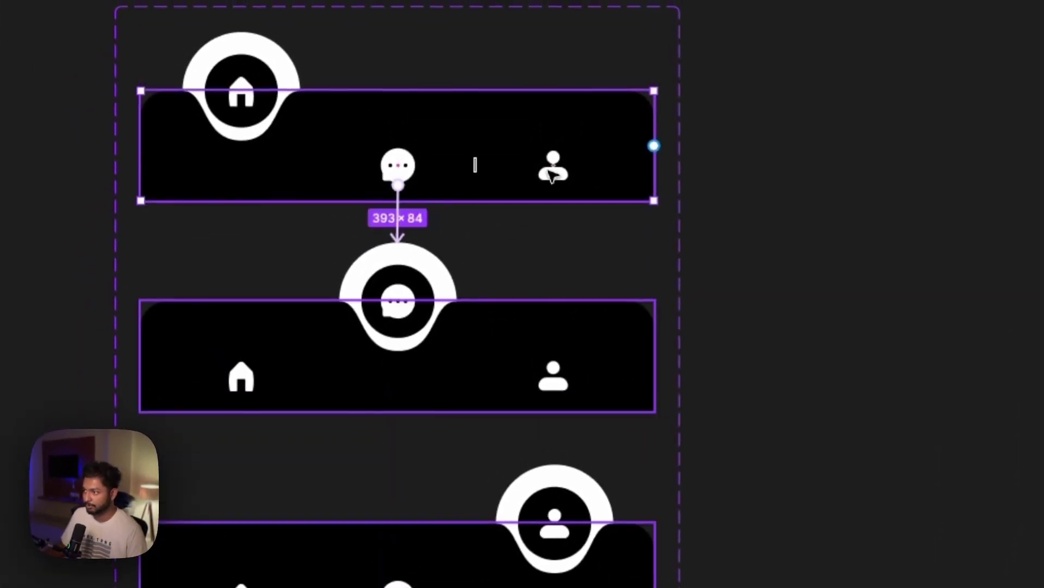
pyautogui.click(547, 153)
pyautogui.keyDown('shift'); pyautogui.click(555, 370); pyautogui.keyUp('shift')
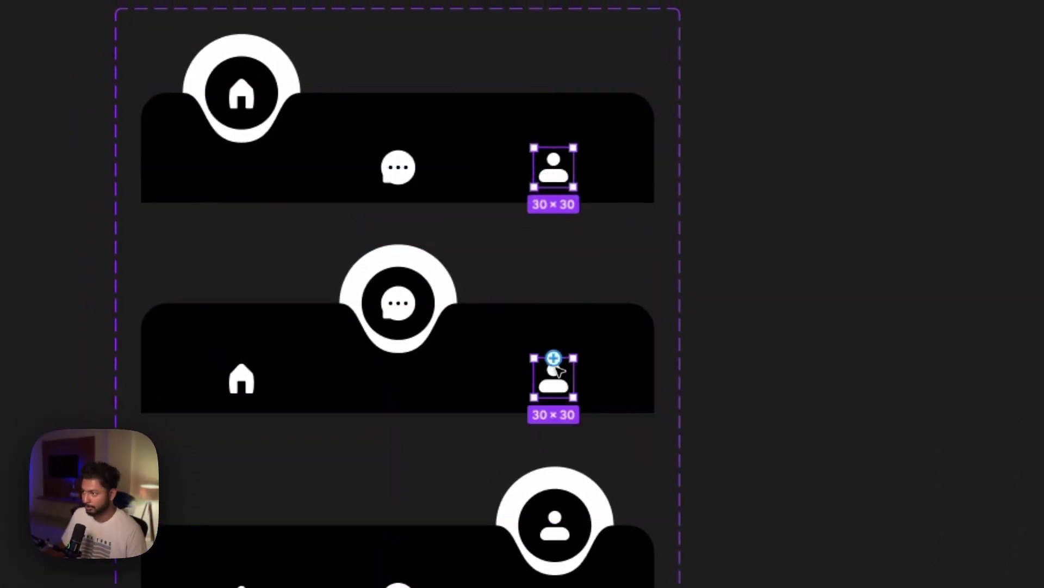
pyautogui.moveTo(492, 462); pyautogui.dragTo(428, 552)
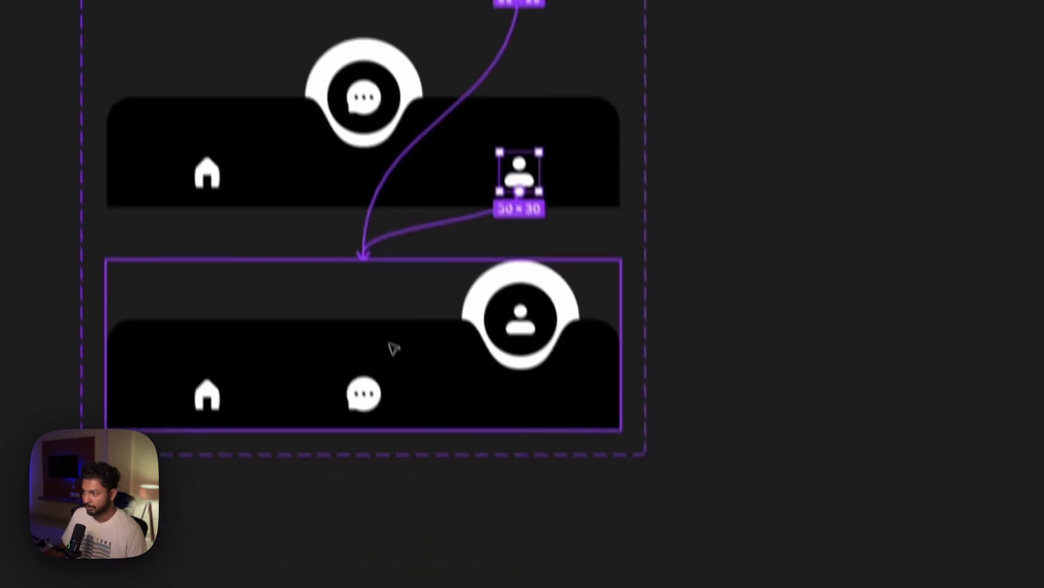
pyautogui.click(215, 351)
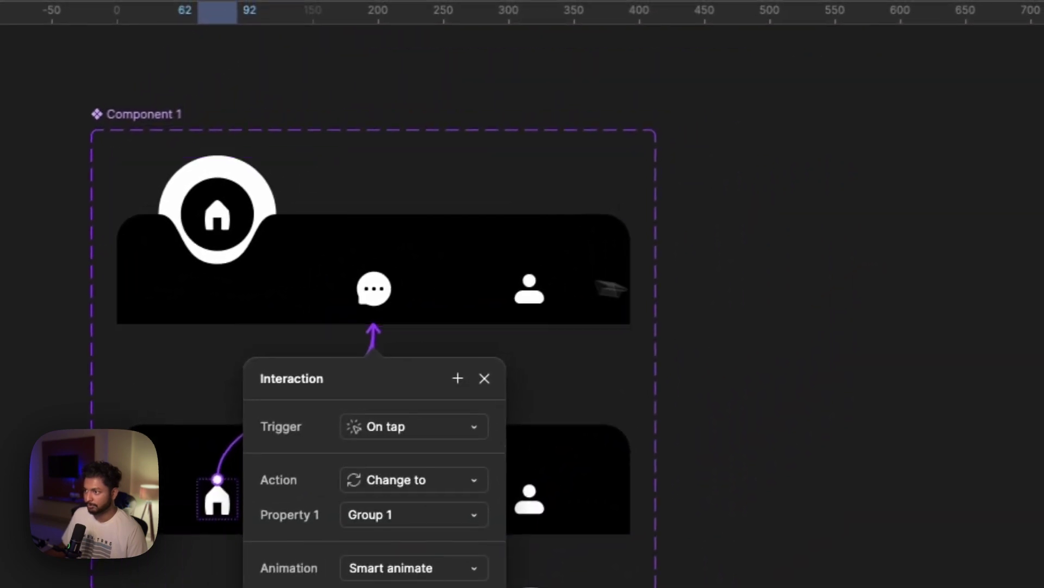
pyautogui.click(766, 324)
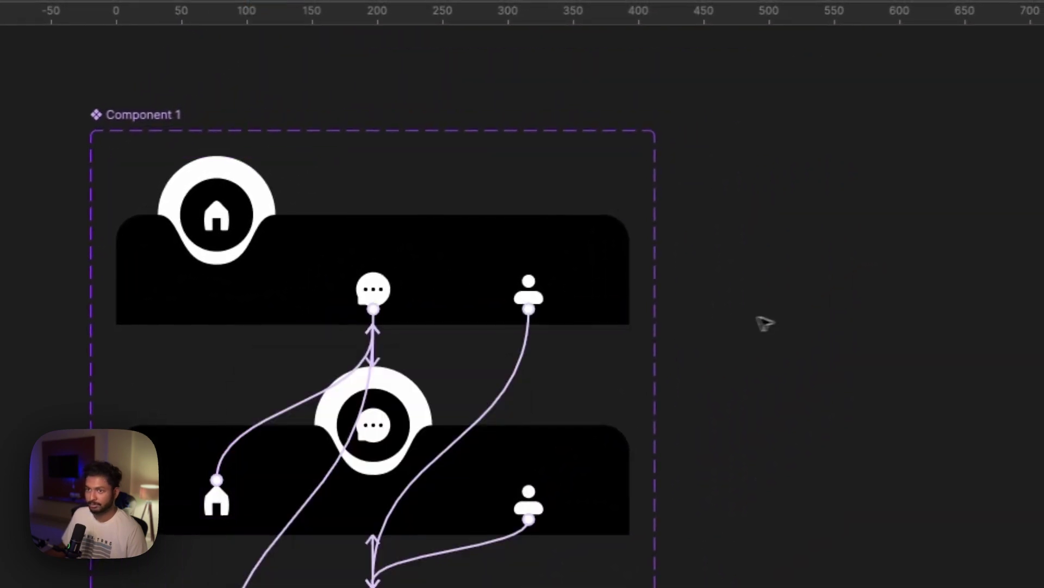
# Step: Place an instance of Component 1 from the file's assets in the white phone frame and align it to the frame's bottom edge
pyautogui.click(82, 174)
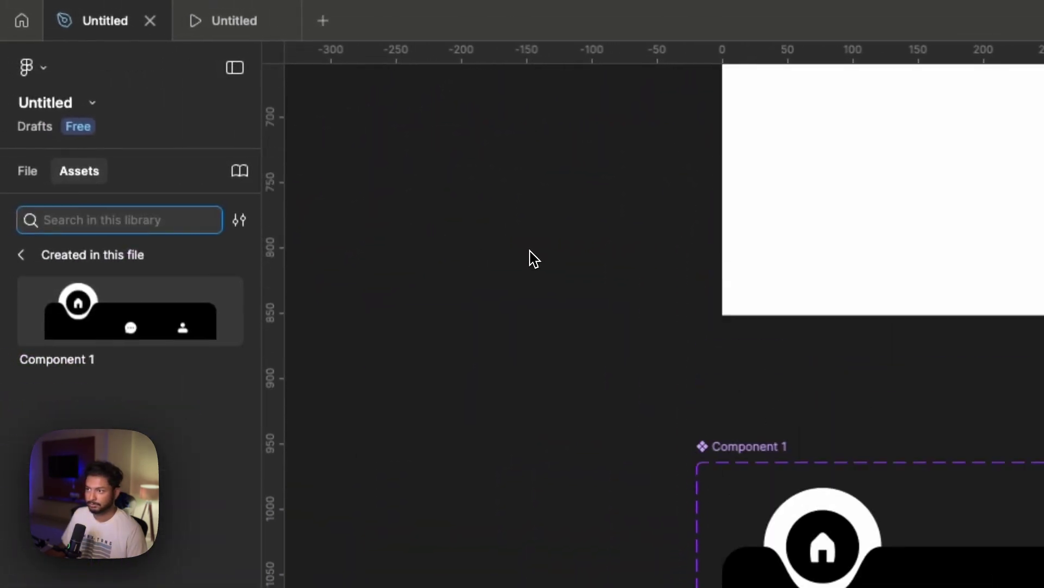
pyautogui.scroll(5, 533, 259)
pyautogui.moveTo(267, 302); pyautogui.dragTo(961, 348)
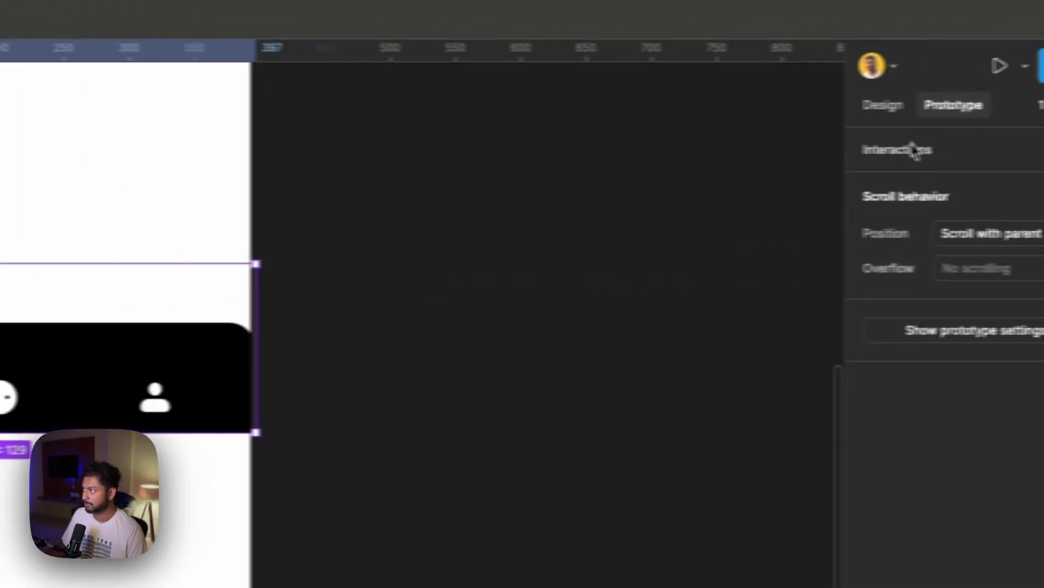
pyautogui.click(819, 107)
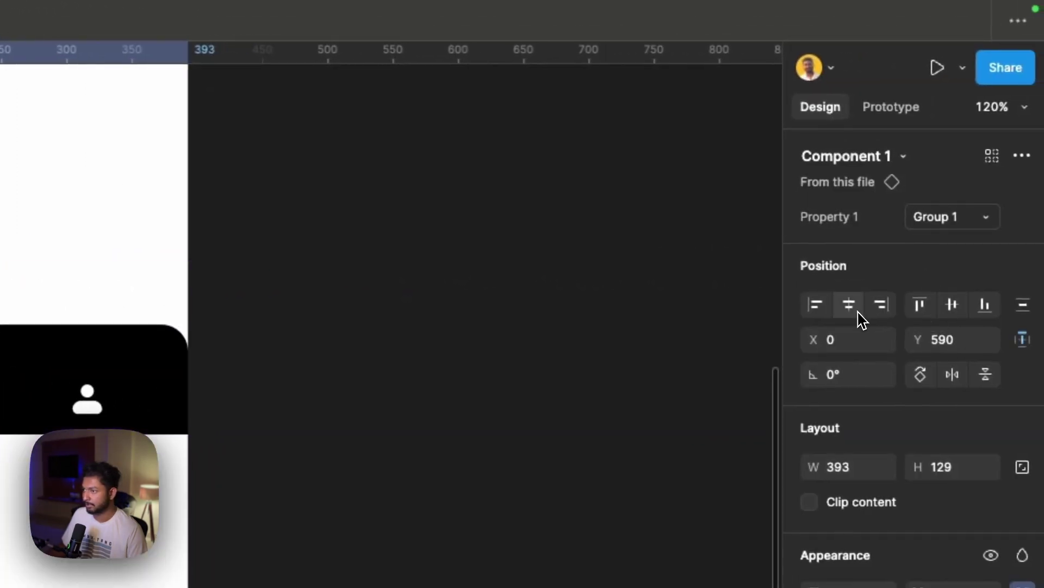
pyautogui.click(985, 305)
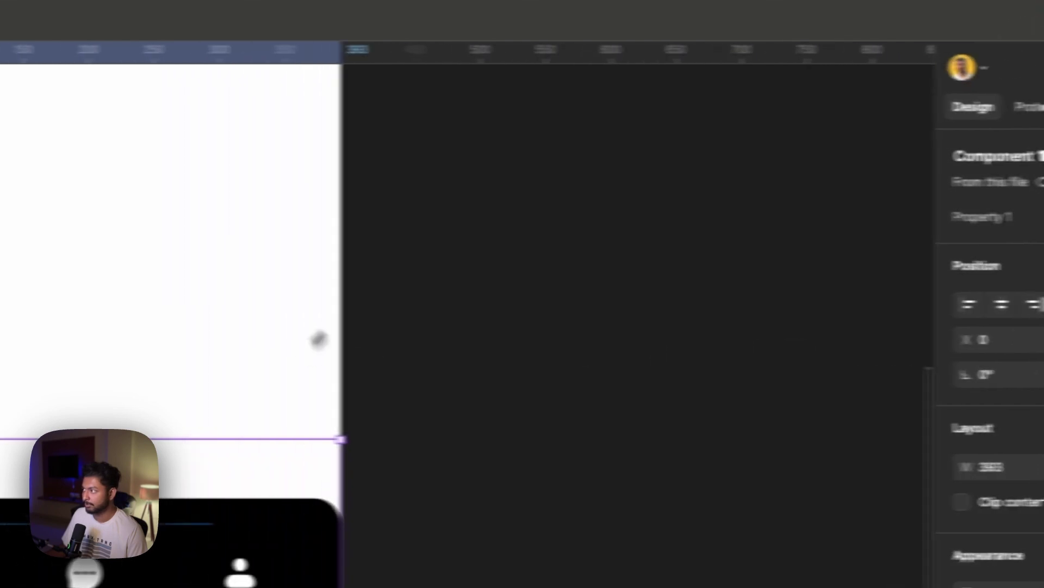
# Step: Preview the prototype and test the navigation bar's animated switching between the message and profile icons
pyautogui.click(937, 68)
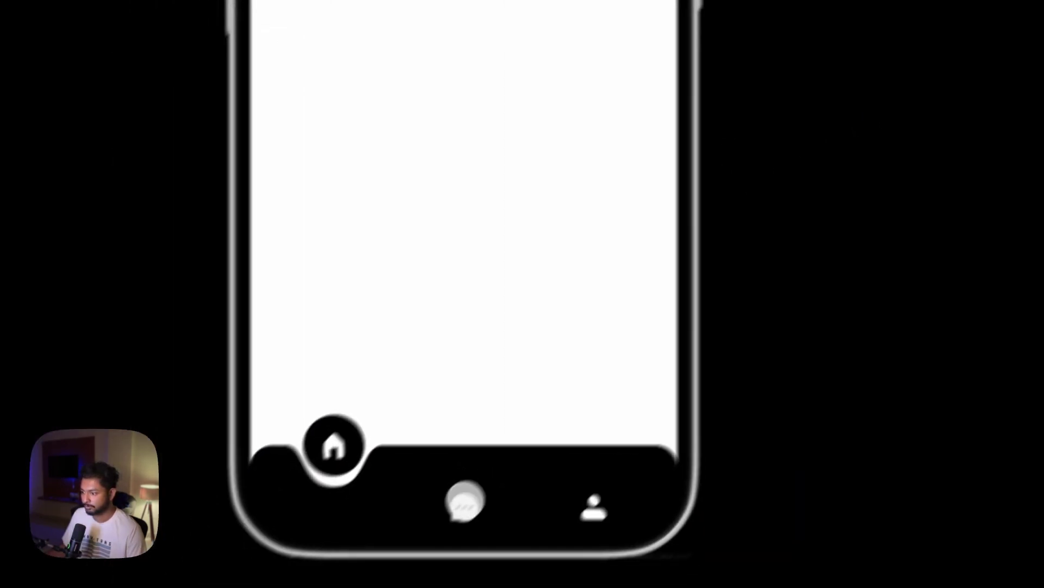
pyautogui.click(522, 489)
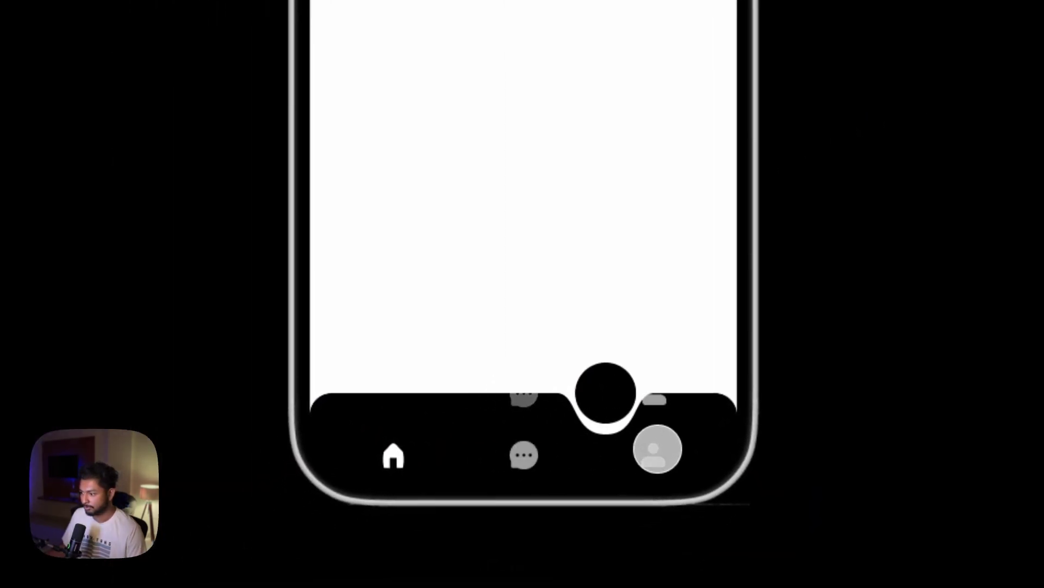